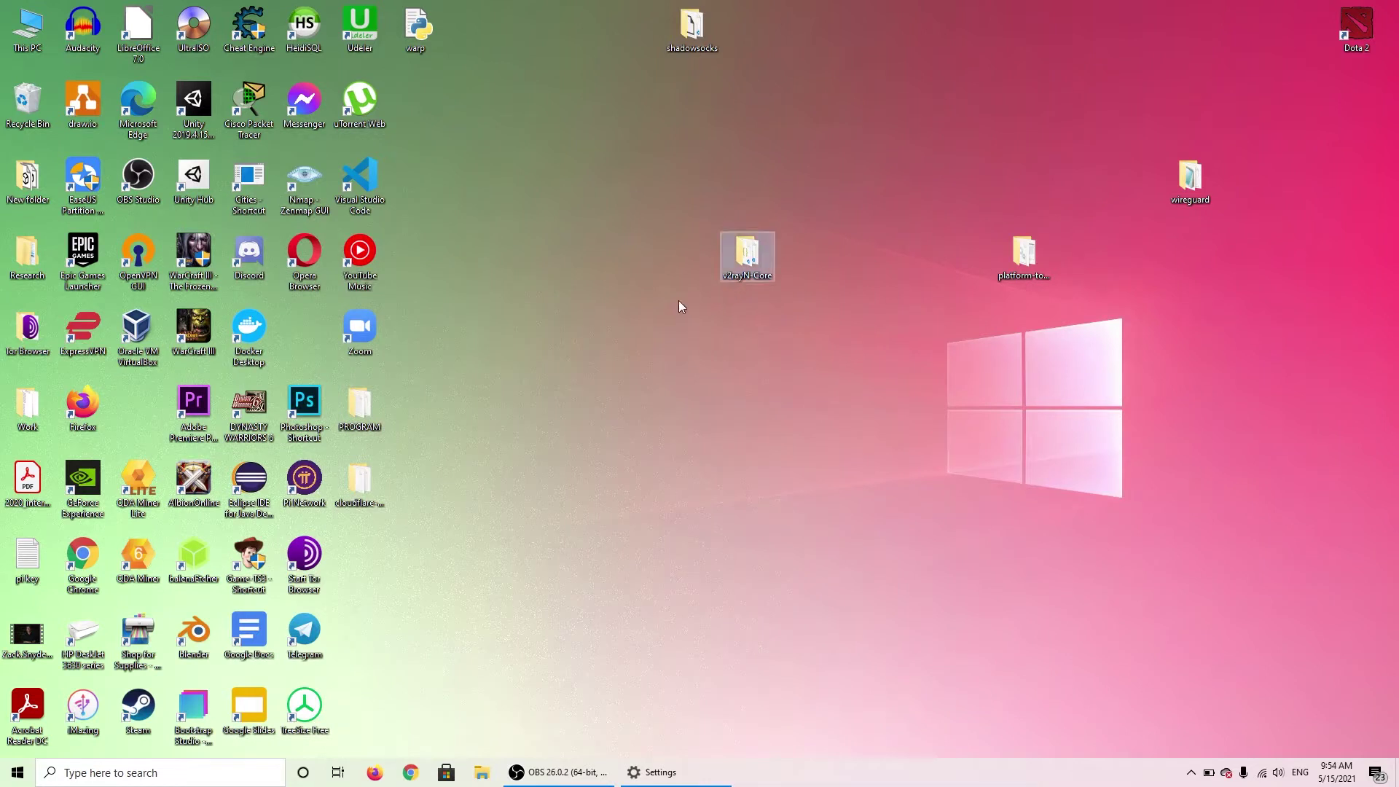
Step: Launch the v2rayN application from the v2rayN-Core folder on the desktop and minimize the folder window
drag(679, 300, 819, 194)
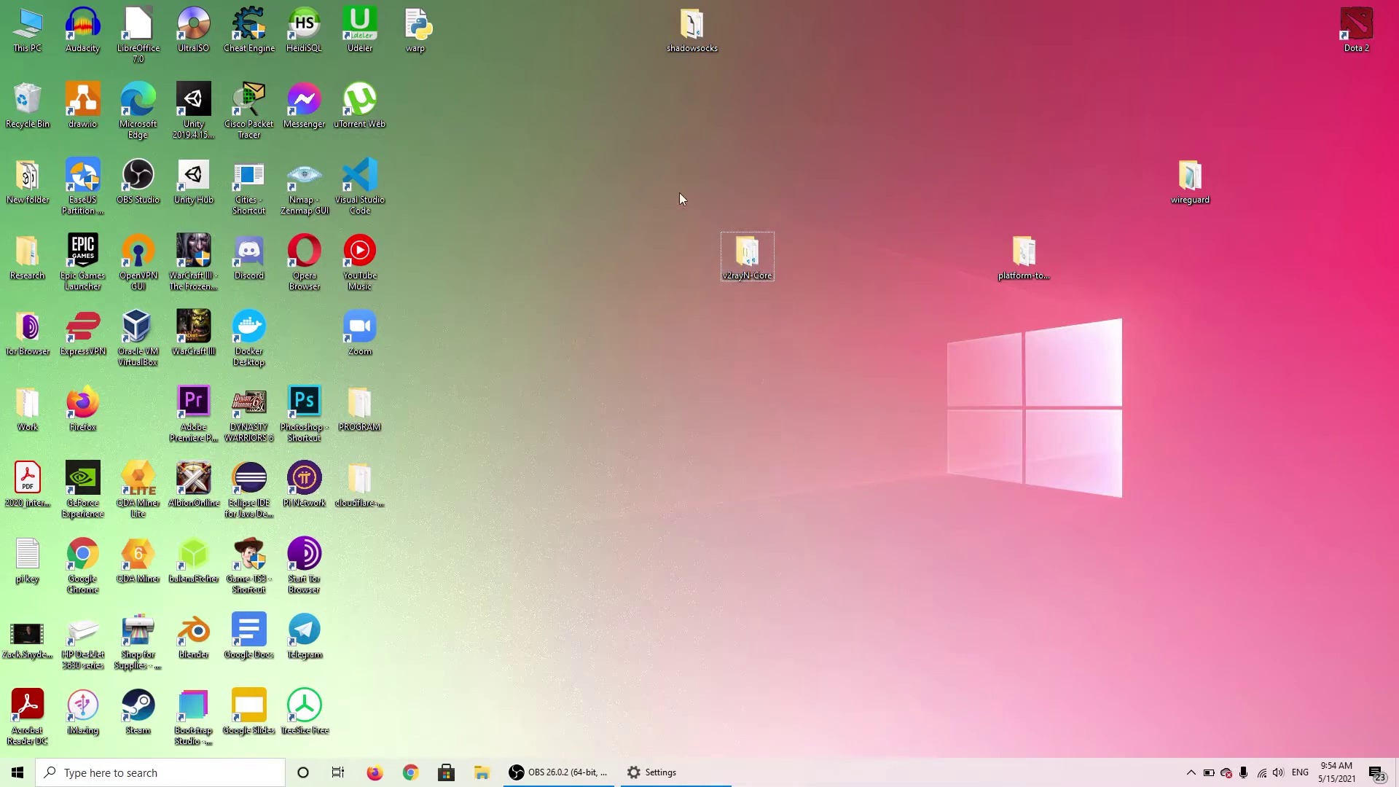
drag(679, 193, 847, 332)
click(781, 292)
double_click(760, 273)
scroll(620, 321, down, 5)
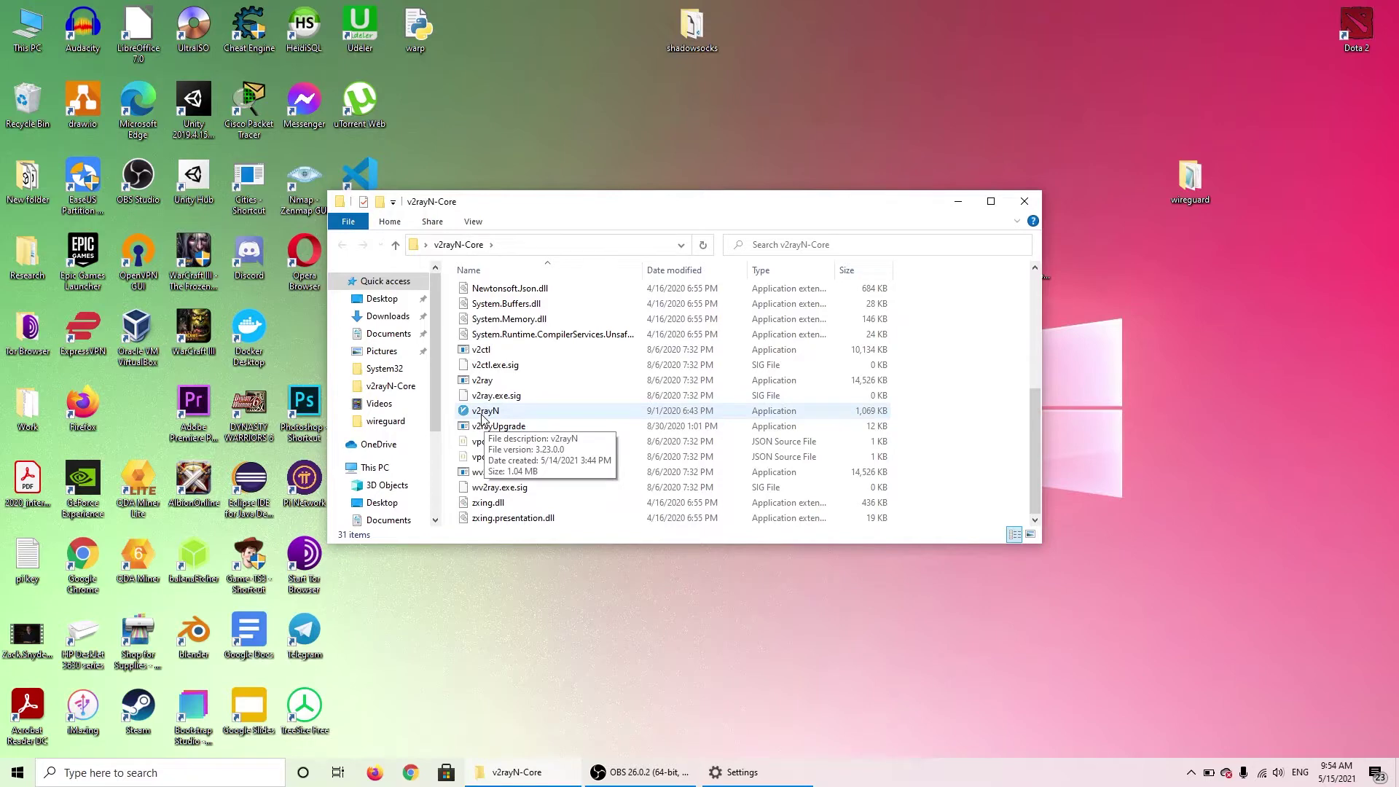
click(485, 412)
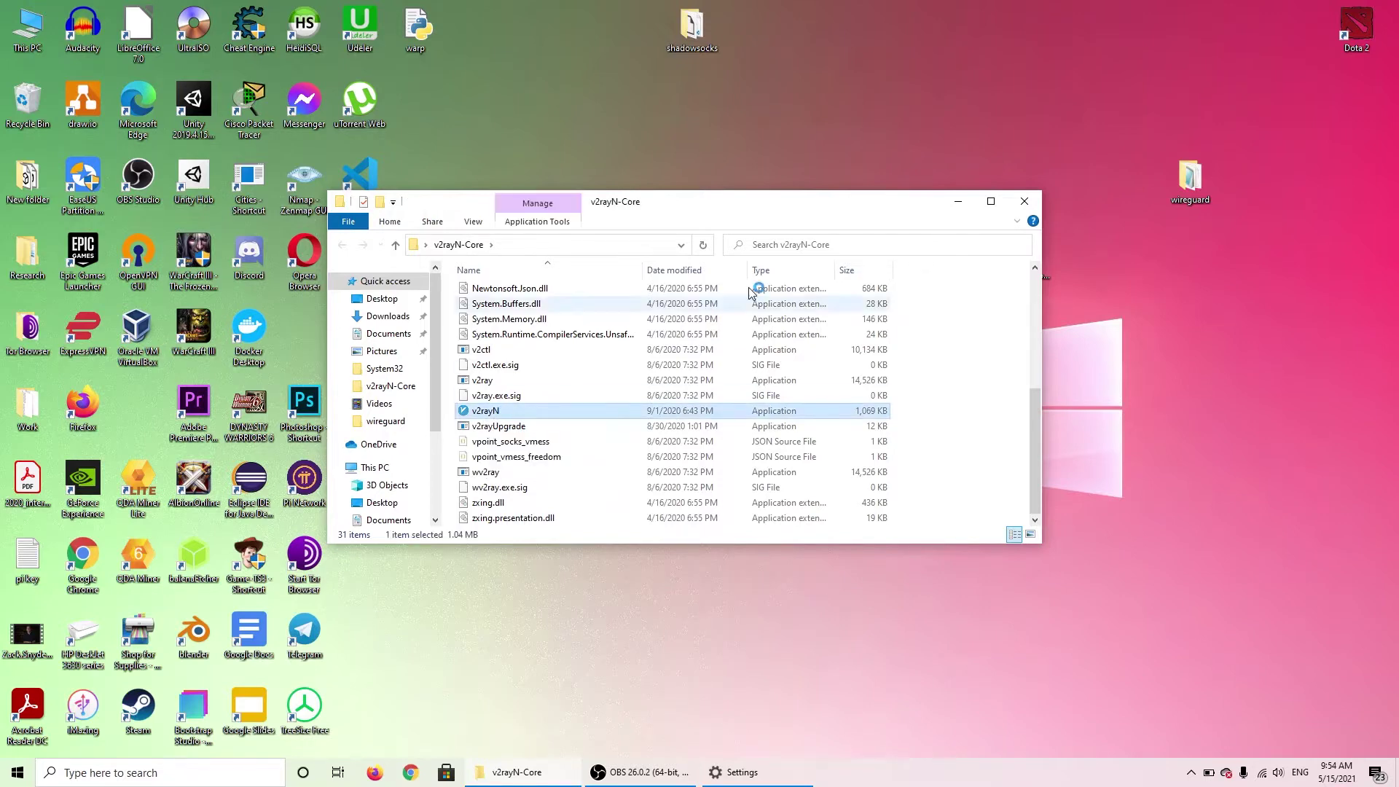
click(955, 202)
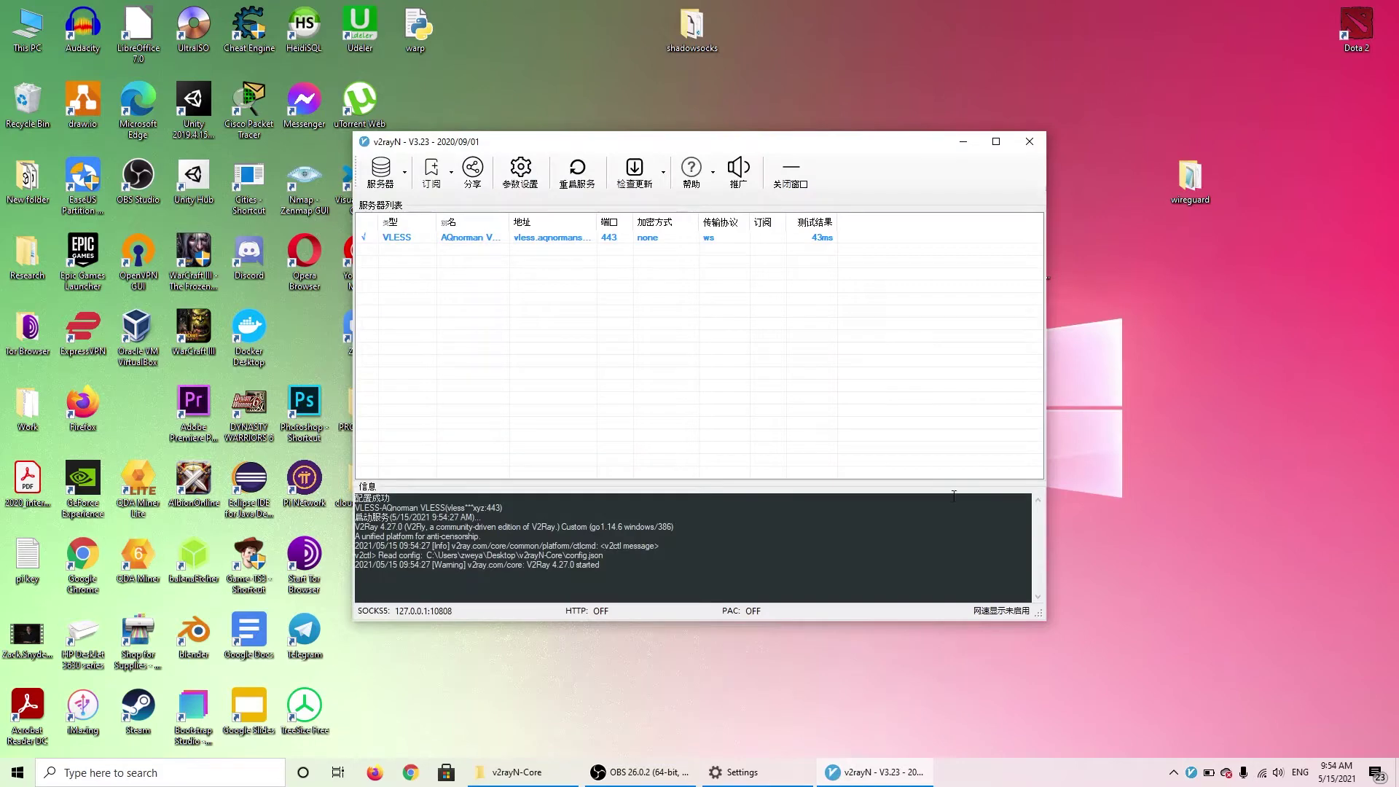
Step: Close the v2rayN window to the system tray and reopen it from the tray
click(1030, 142)
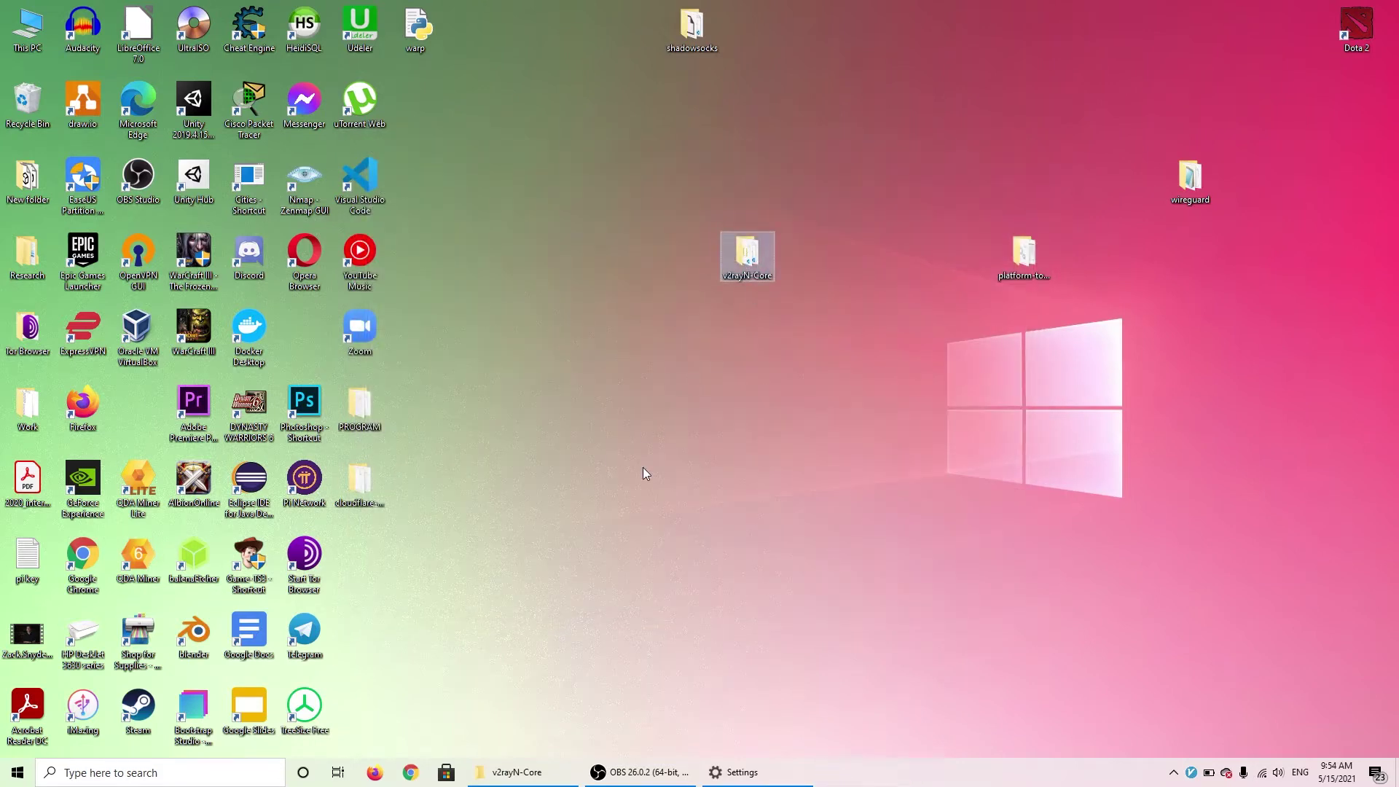
click(1174, 773)
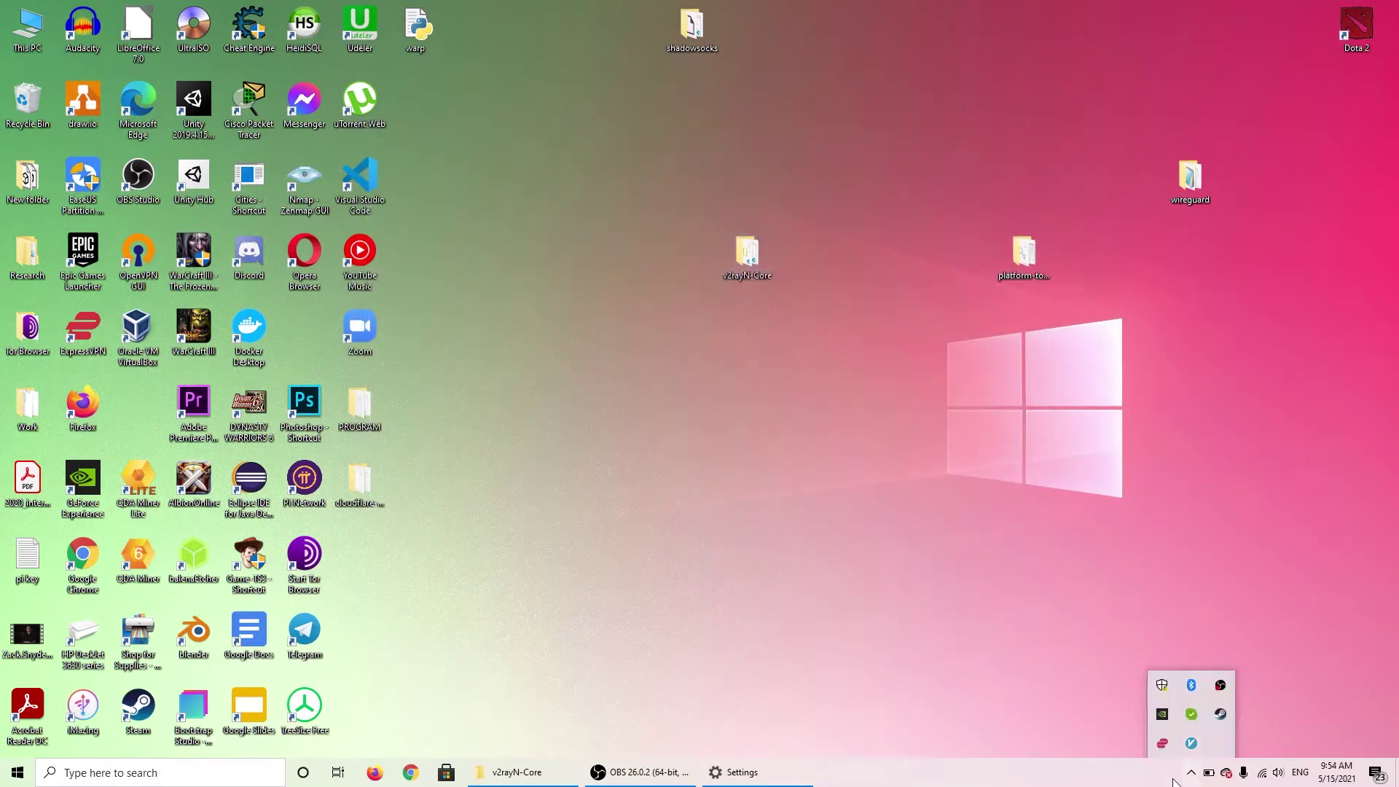
double_click(1191, 744)
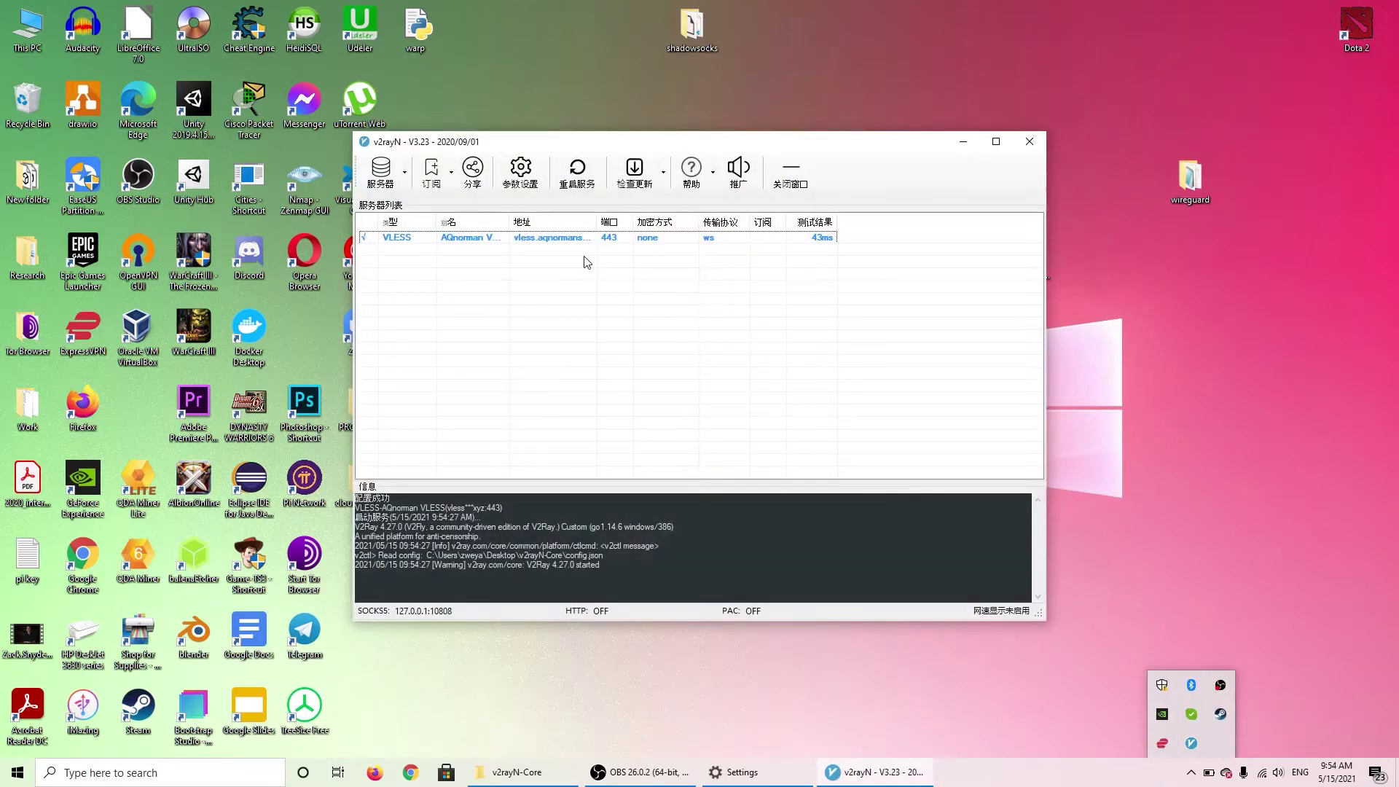
click(888, 145)
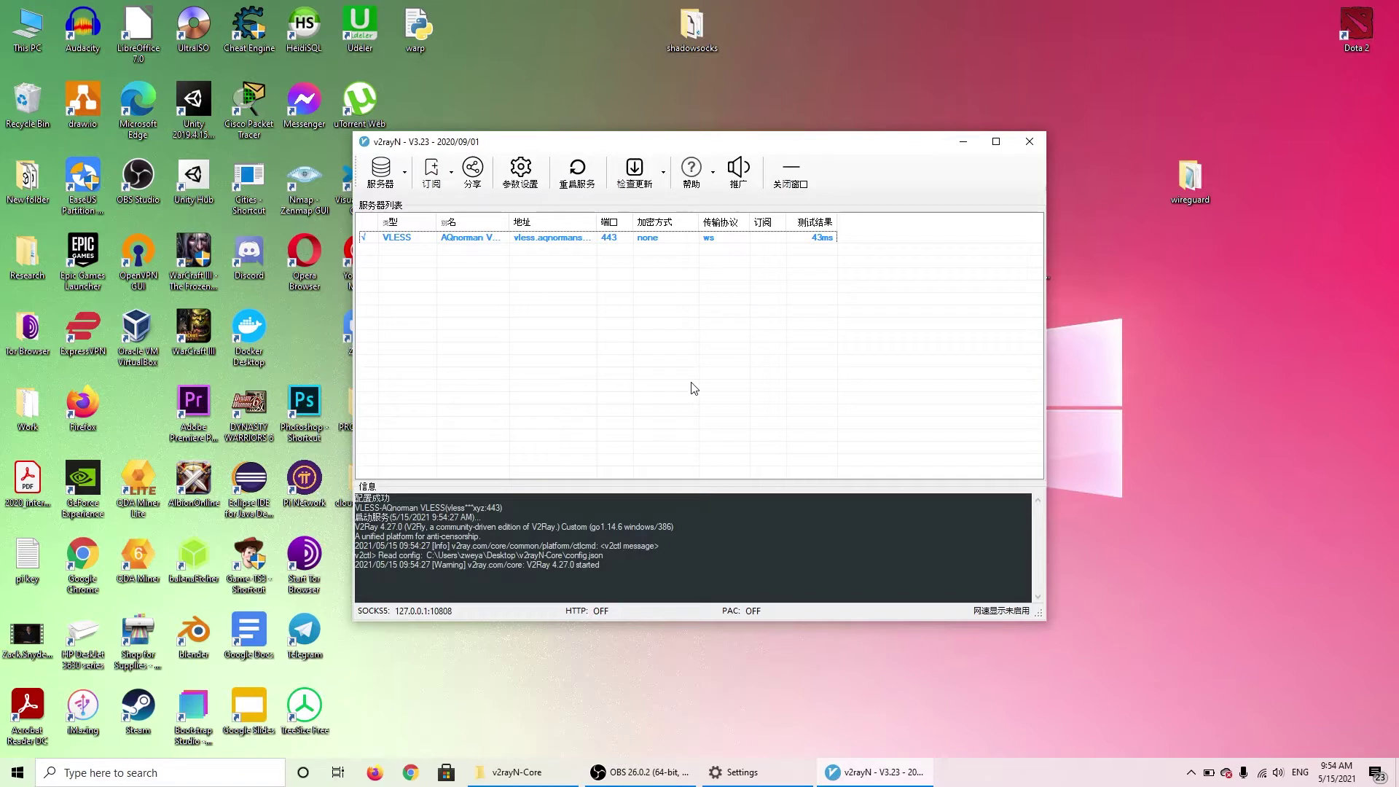
Step: Switch the v2rayN interface language to English and close the window
click(705, 180)
click(712, 235)
click(1039, 144)
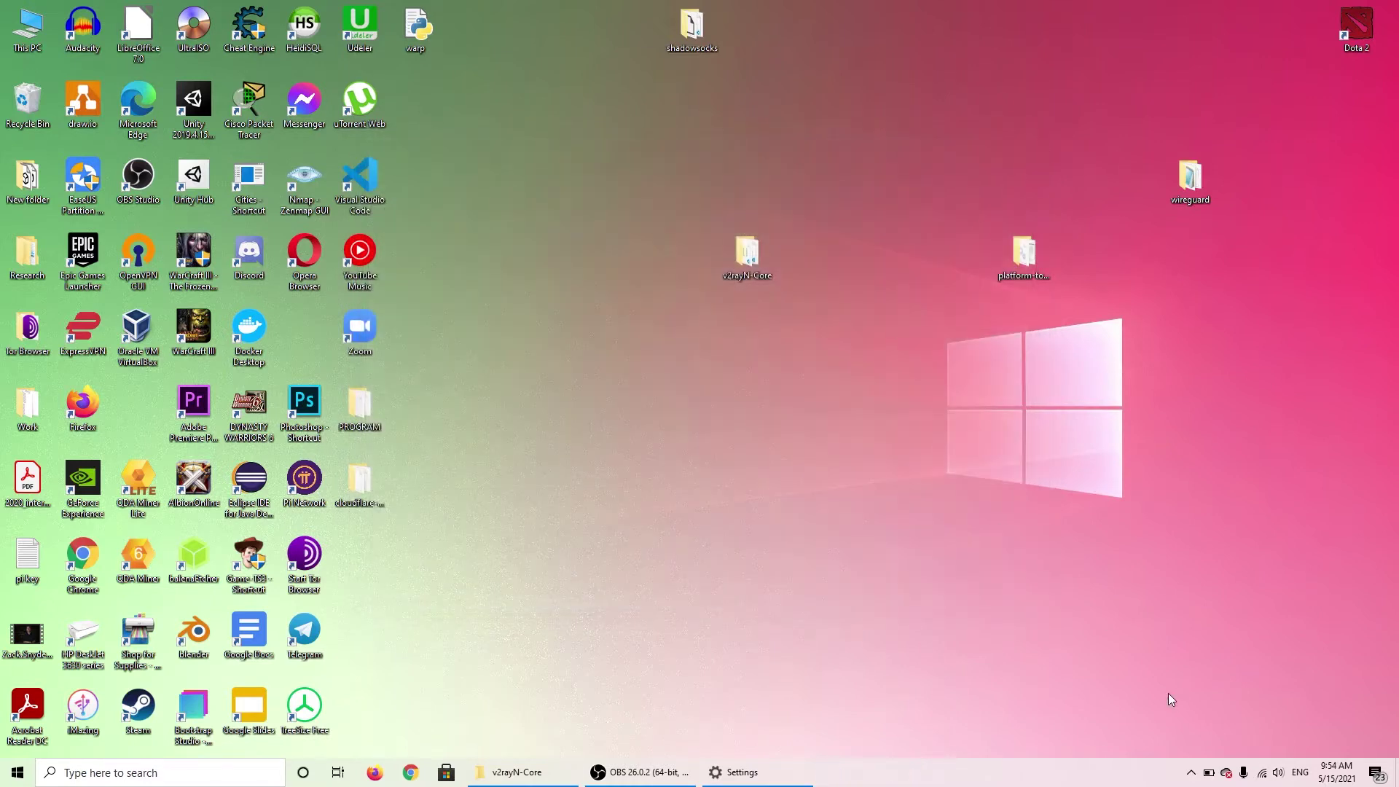
Step: Exit v2rayN completely from the system tray, relaunch it from the v2rayN-Core folder and bring up its main window
click(1191, 773)
right_click(1189, 743)
click(1086, 742)
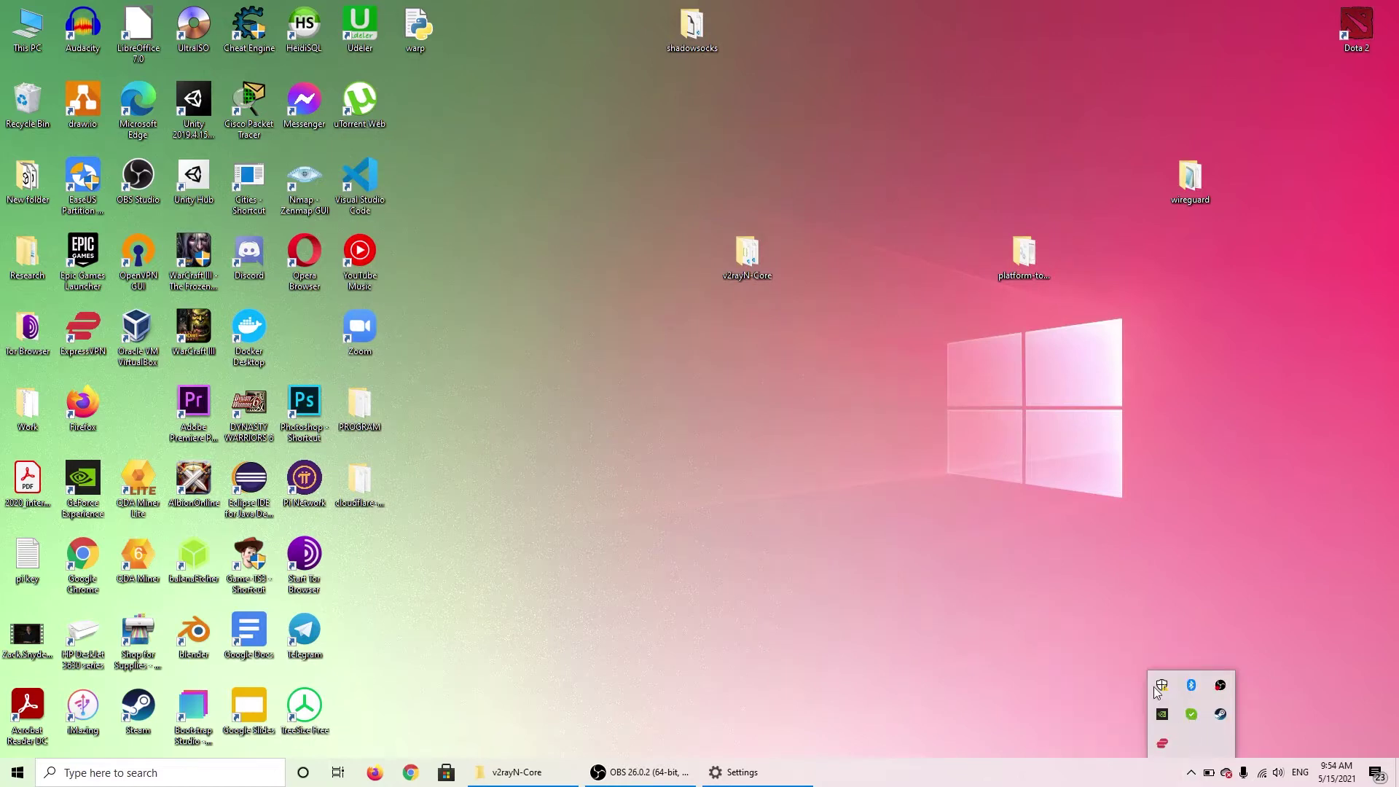
double_click(755, 264)
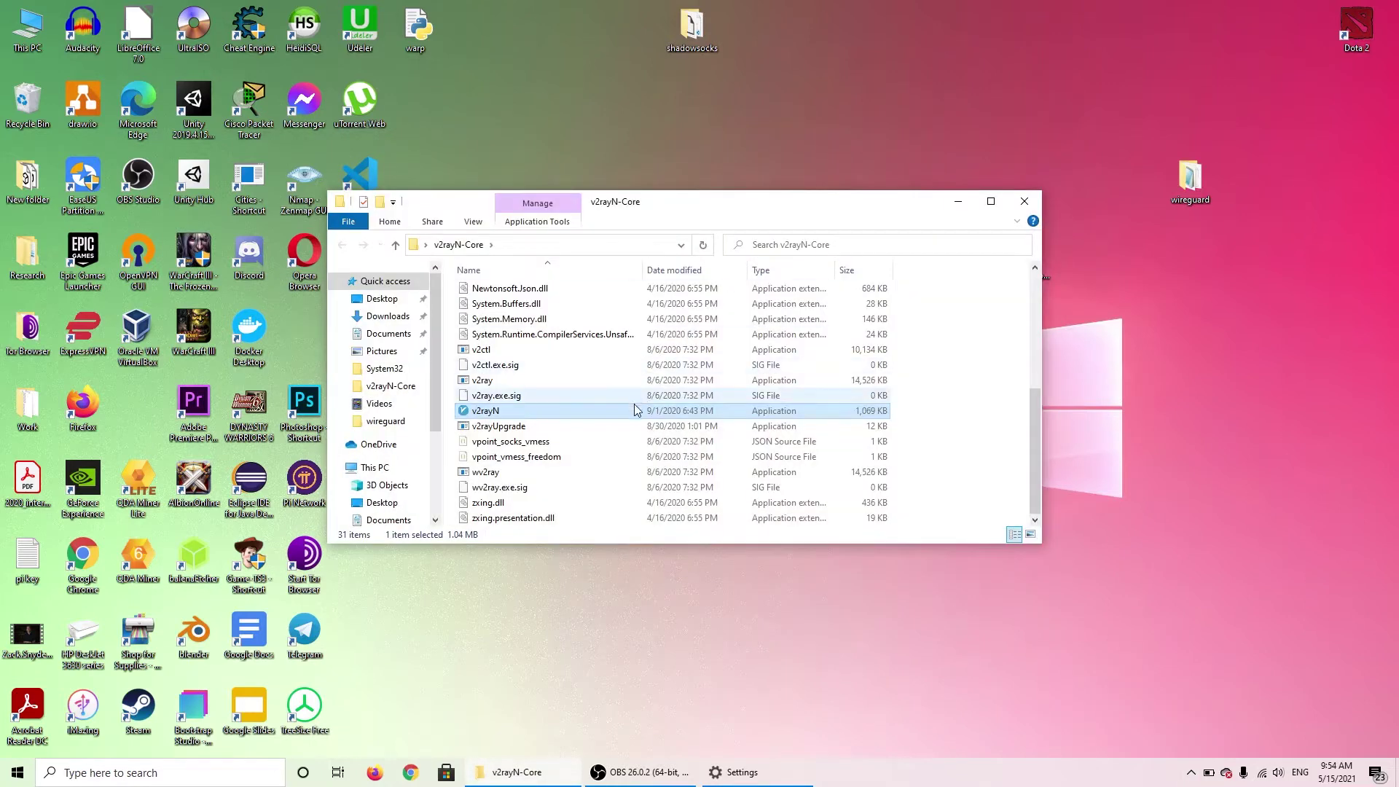
click(954, 204)
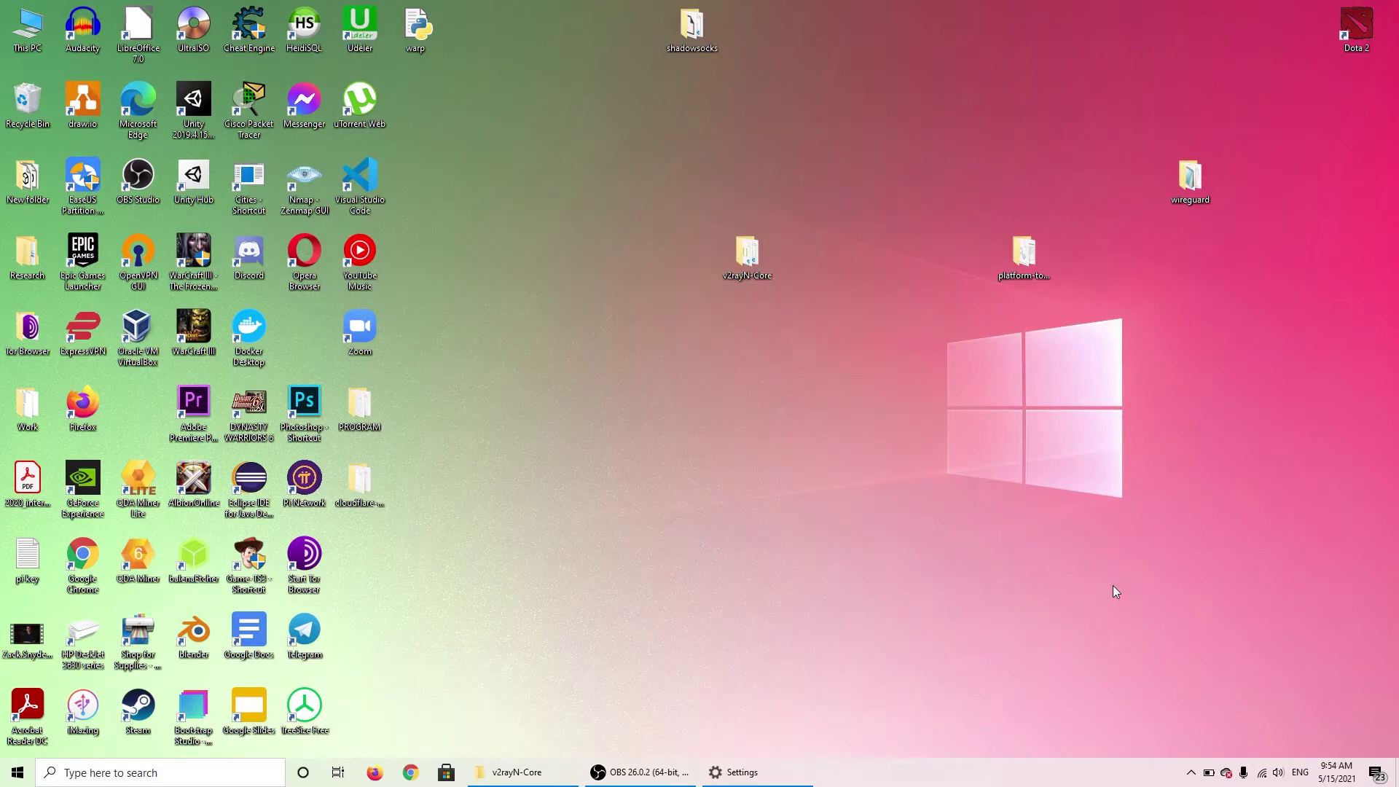
click(1190, 773)
click(1191, 743)
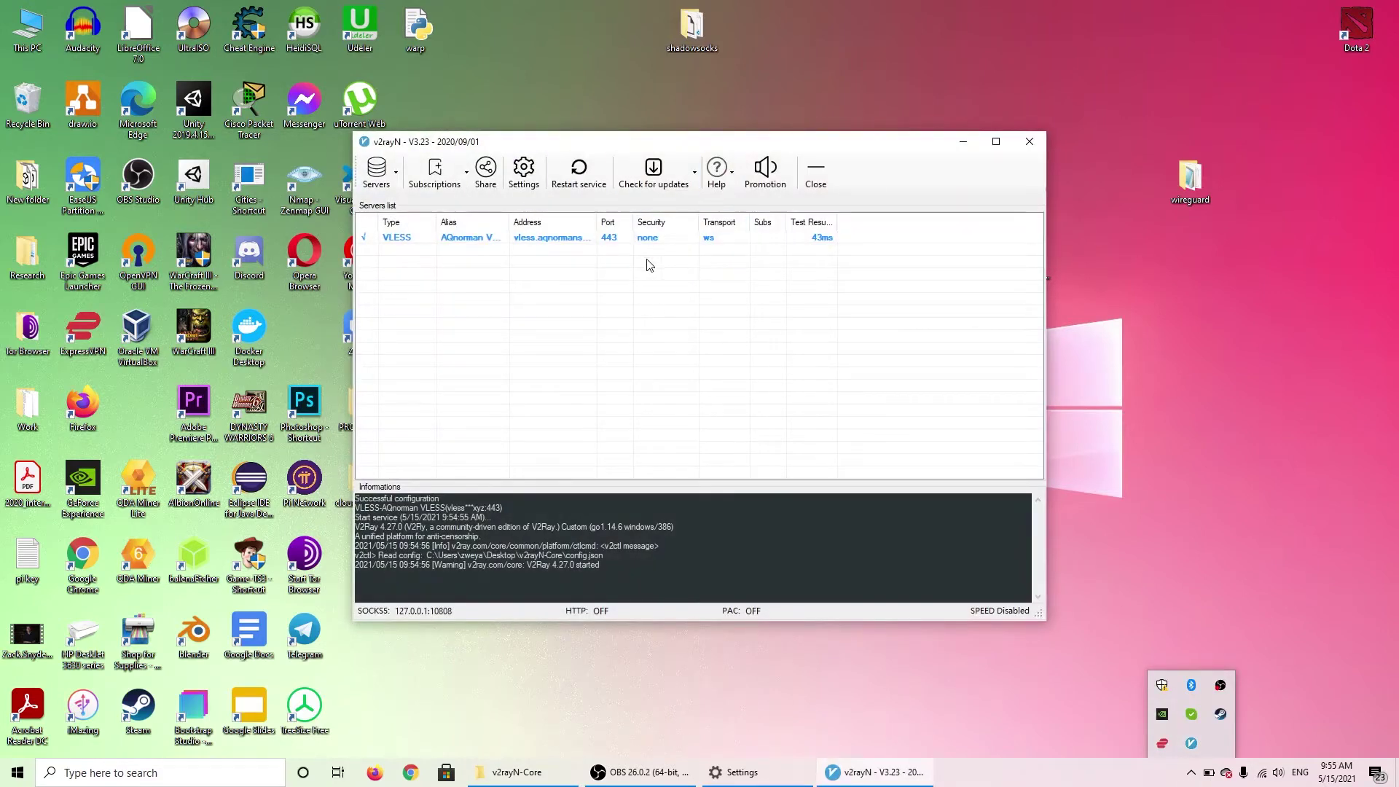
Step: Check the existing VLESS server entry and the Windows proxy settings
click(492, 241)
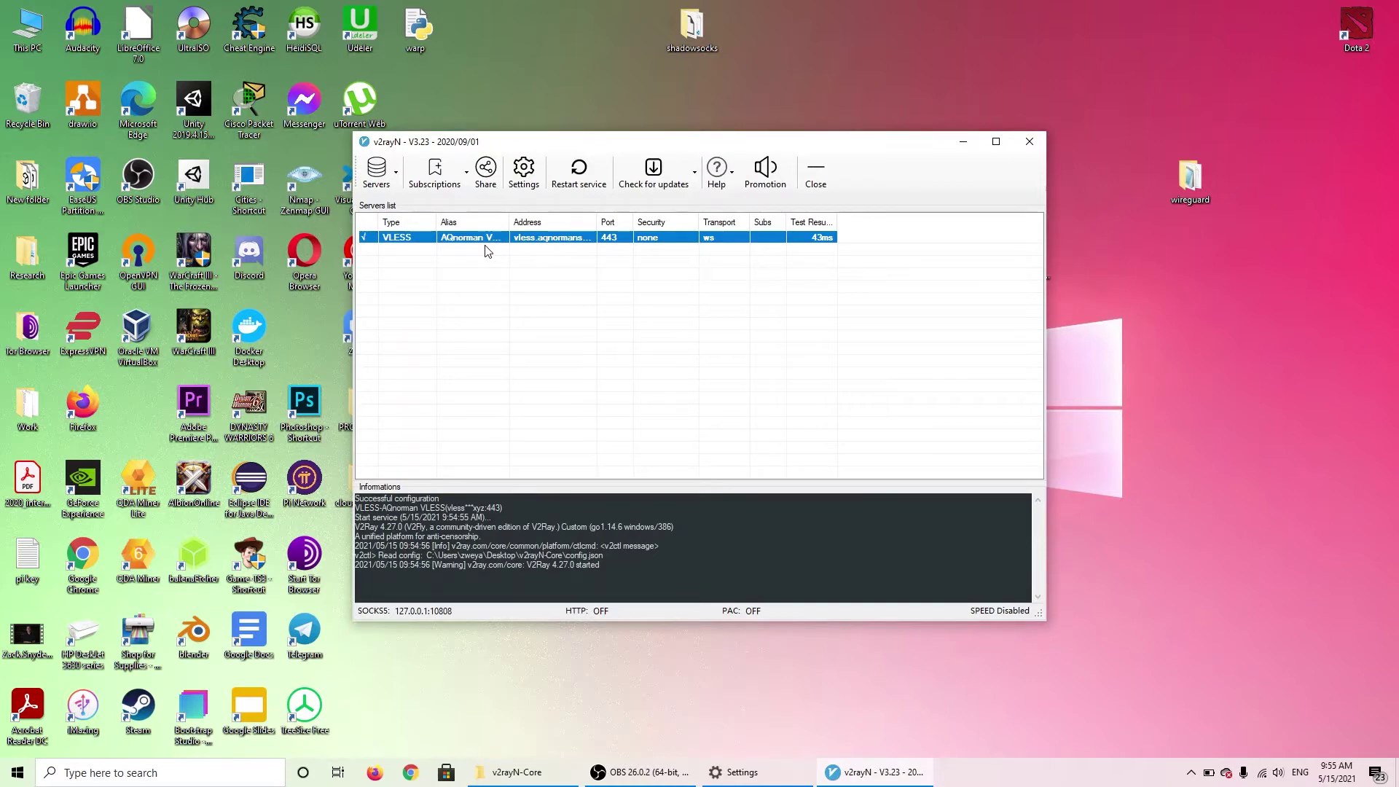
click(465, 287)
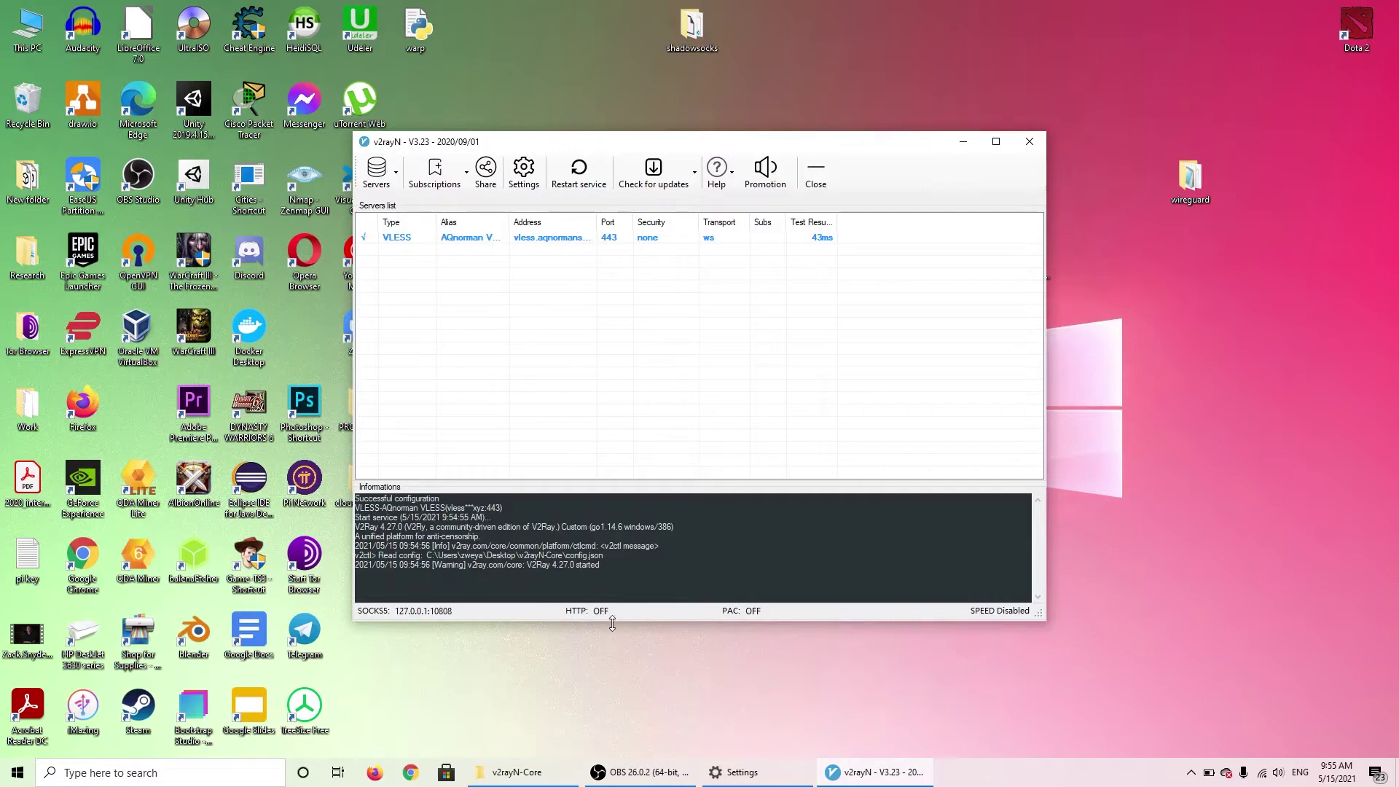
click(800, 771)
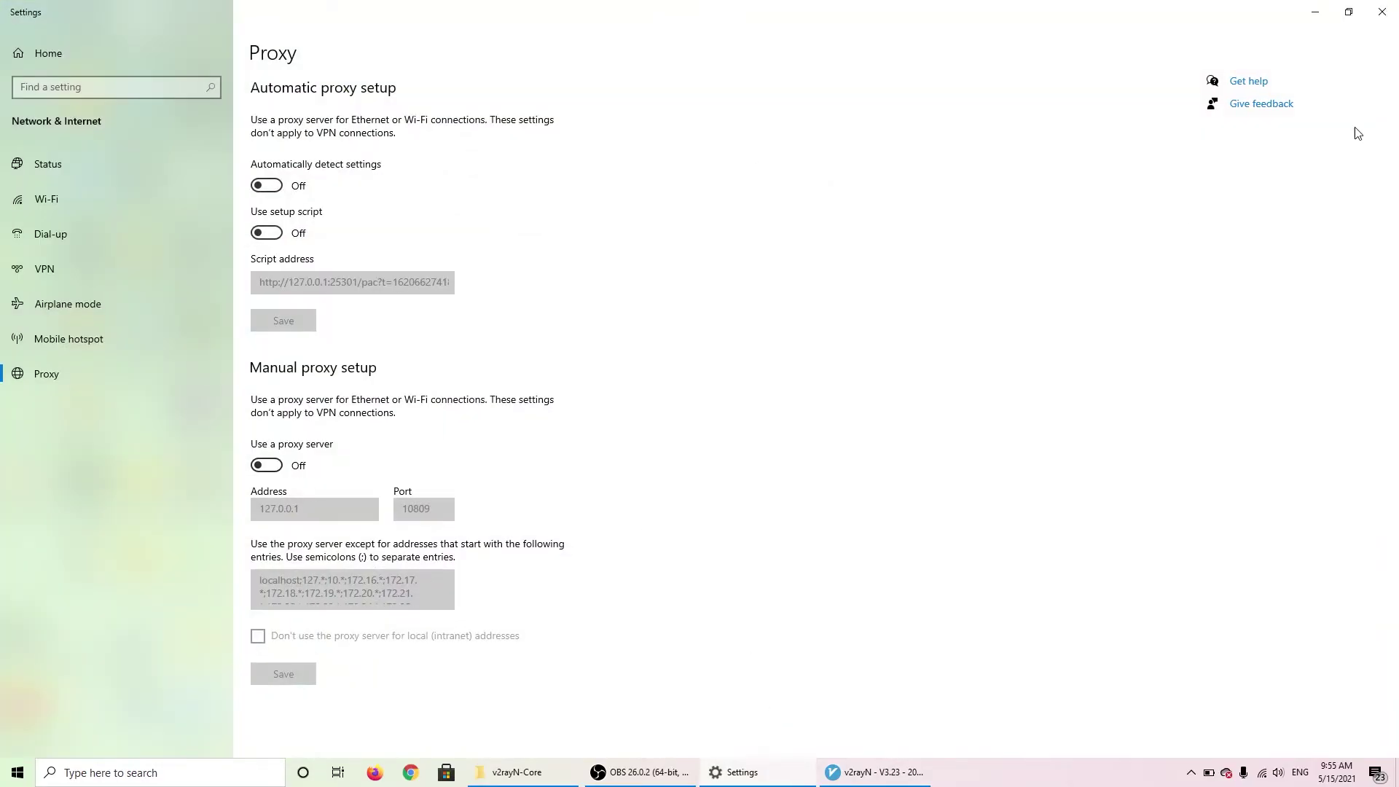
click(1320, 7)
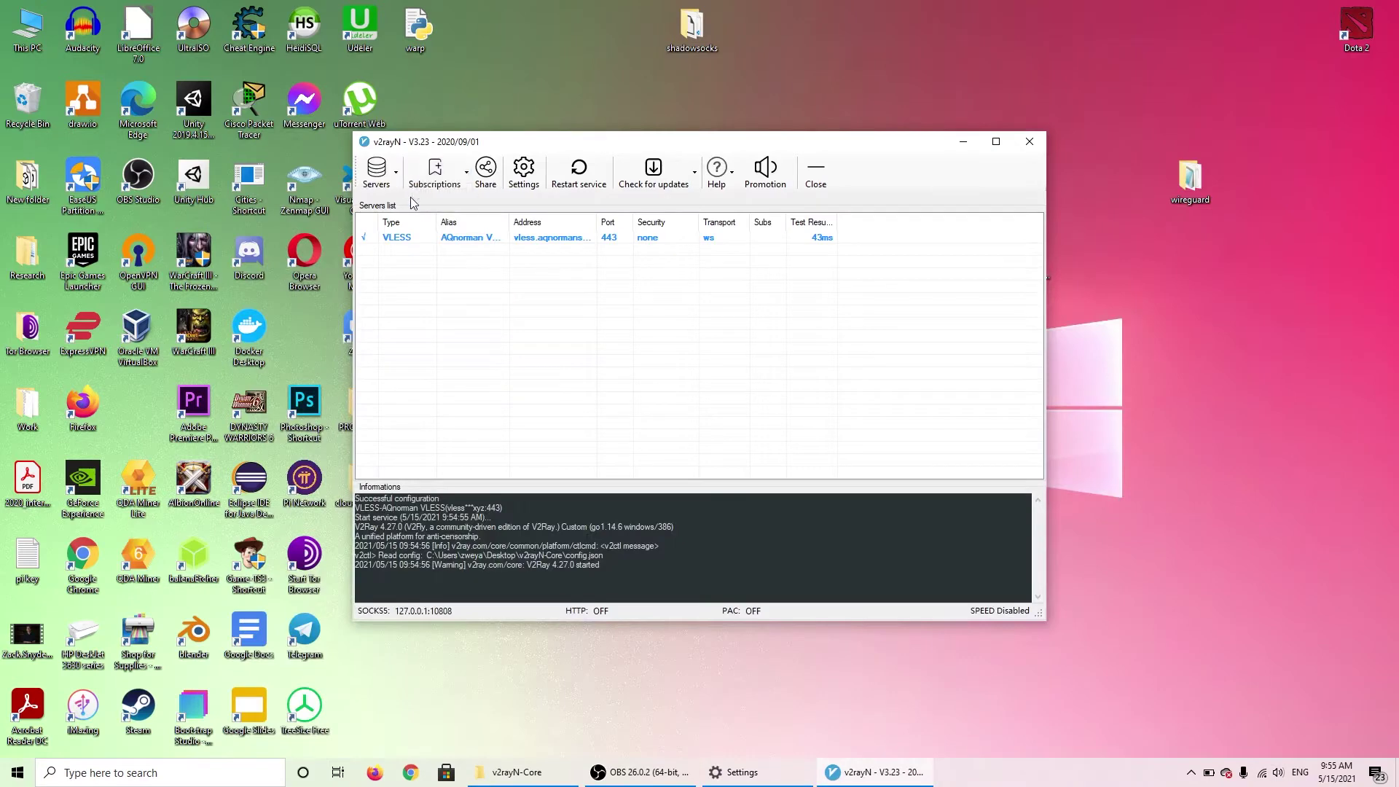
Step: Move the v2rayN window aside and locate the aqnorman-vless JSON file in the v2rayN-Core folder
drag(628, 152, 771, 314)
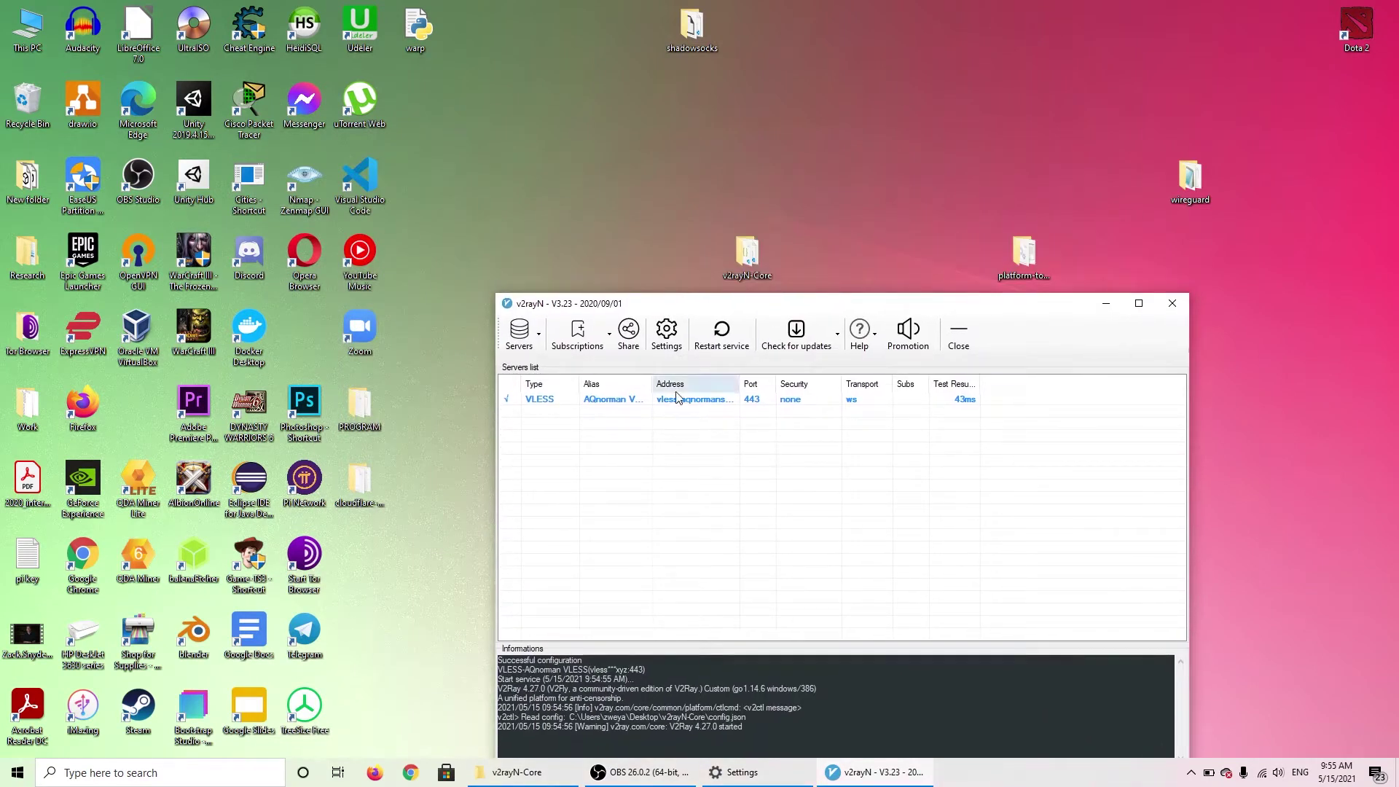
double_click(723, 288)
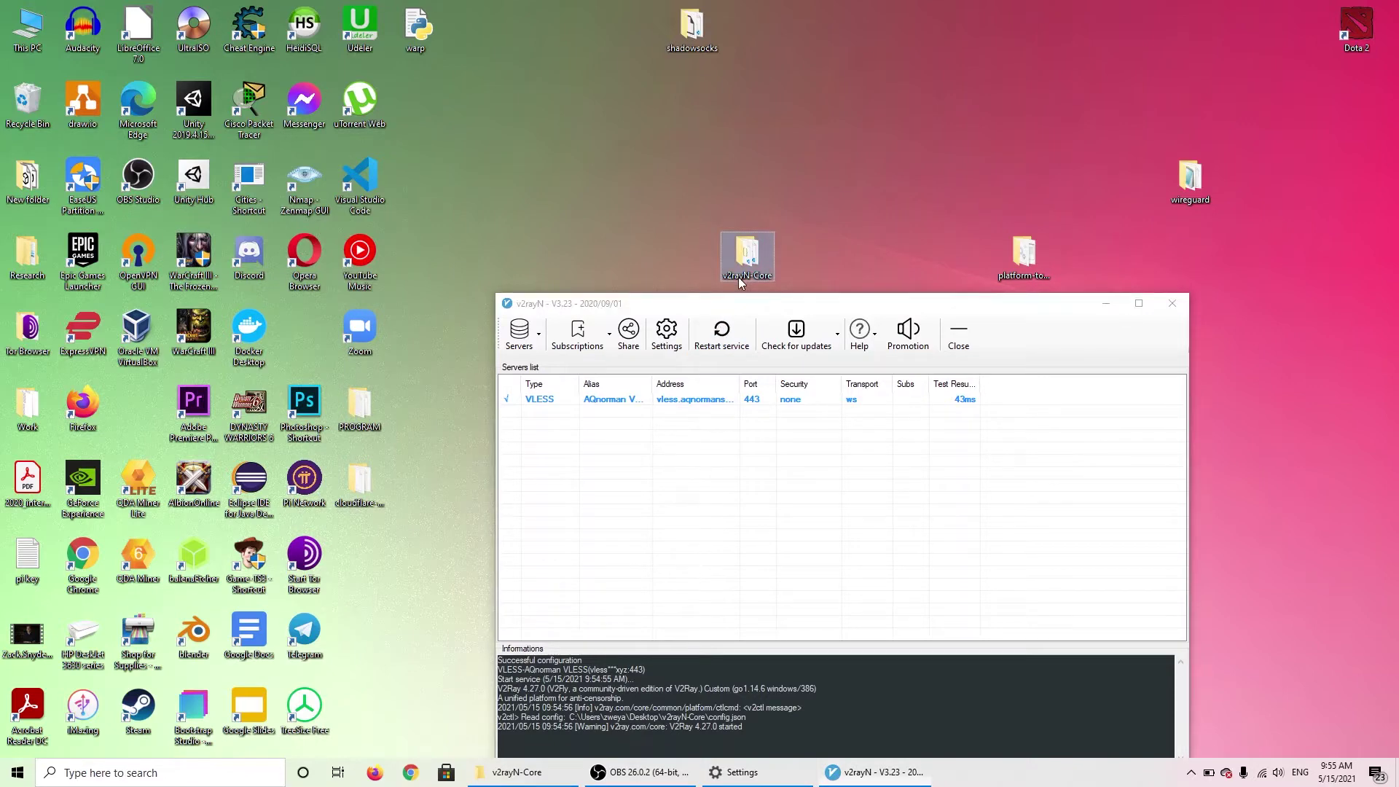
scroll(554, 357, up, 5)
click(543, 354)
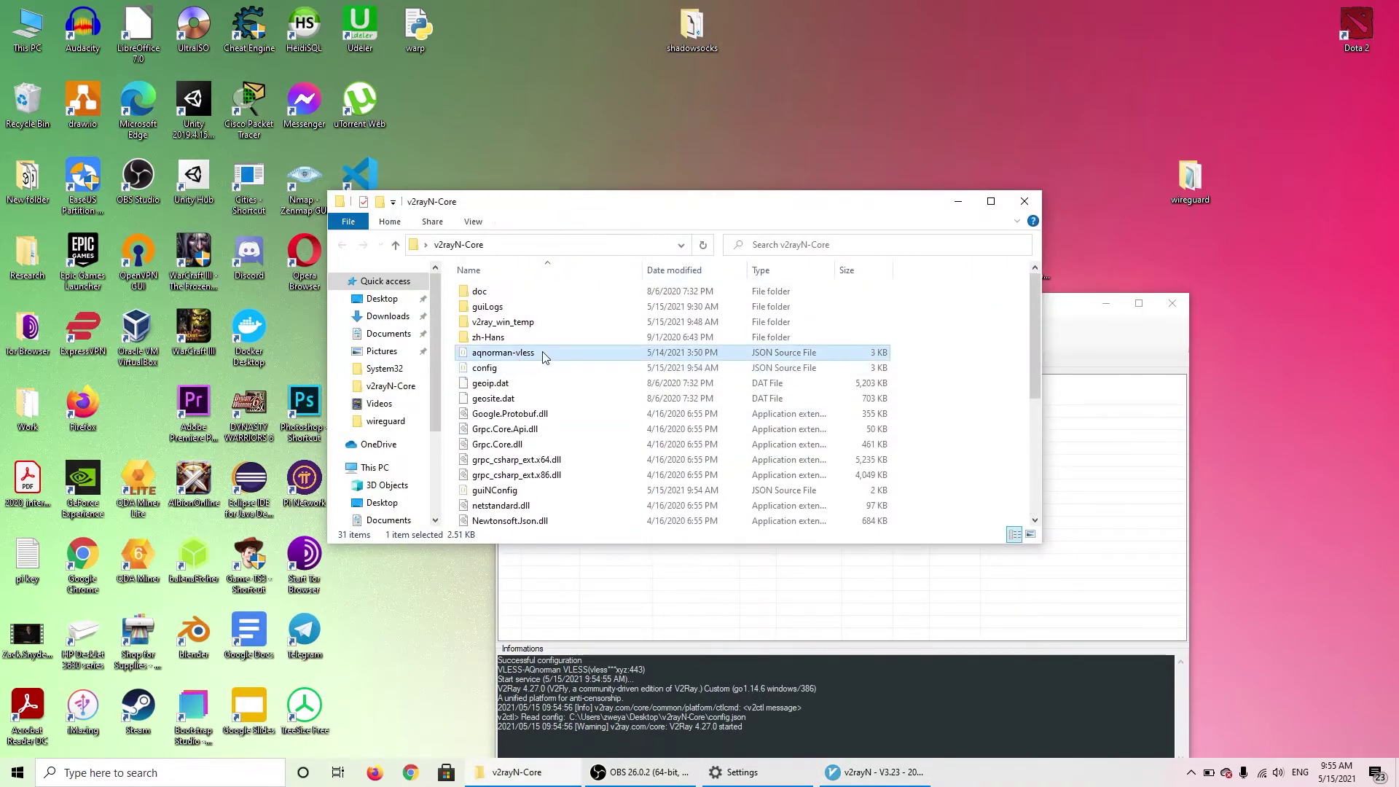
click(947, 200)
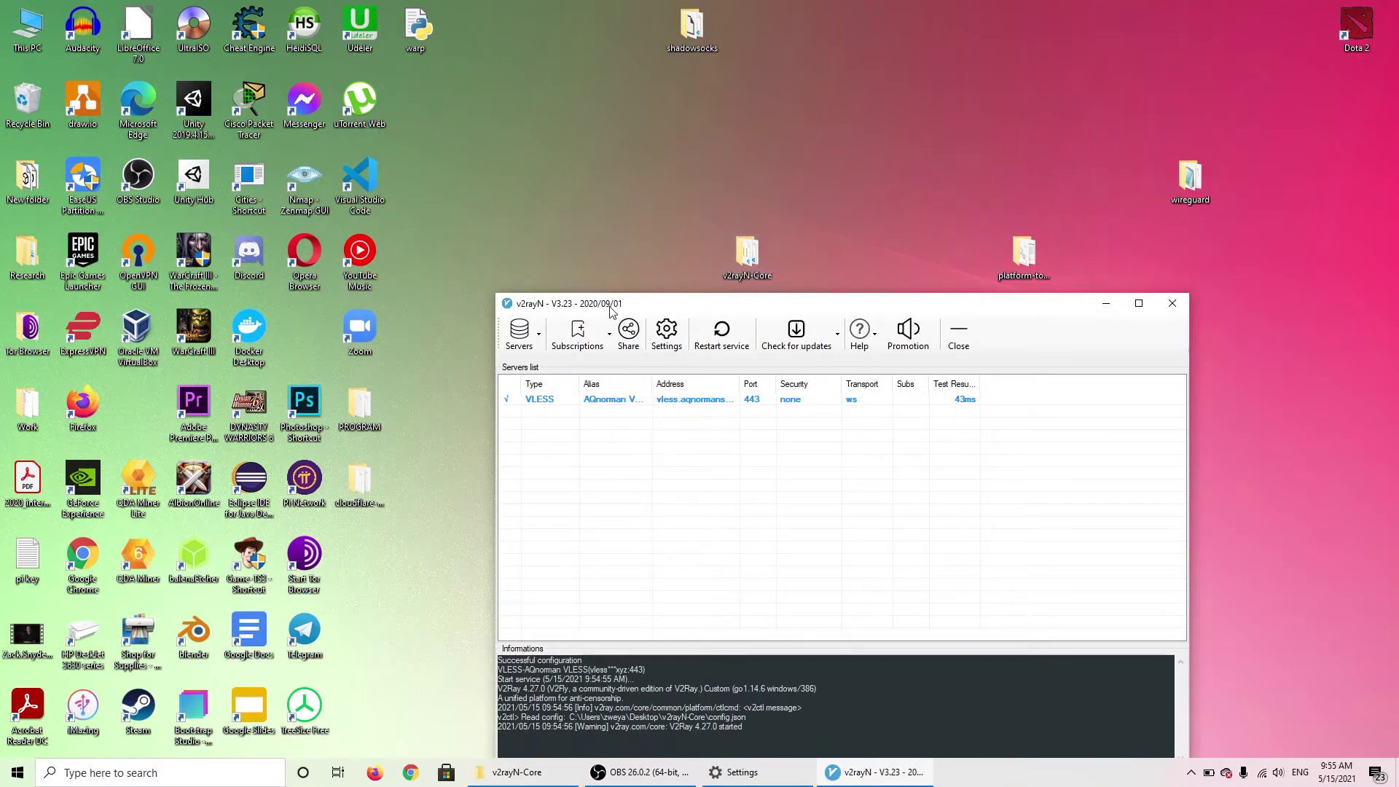
Step: Add a custom configuration server from the aqnorman-vless JSON file and confirm the notices
drag(589, 303, 603, 202)
click(535, 234)
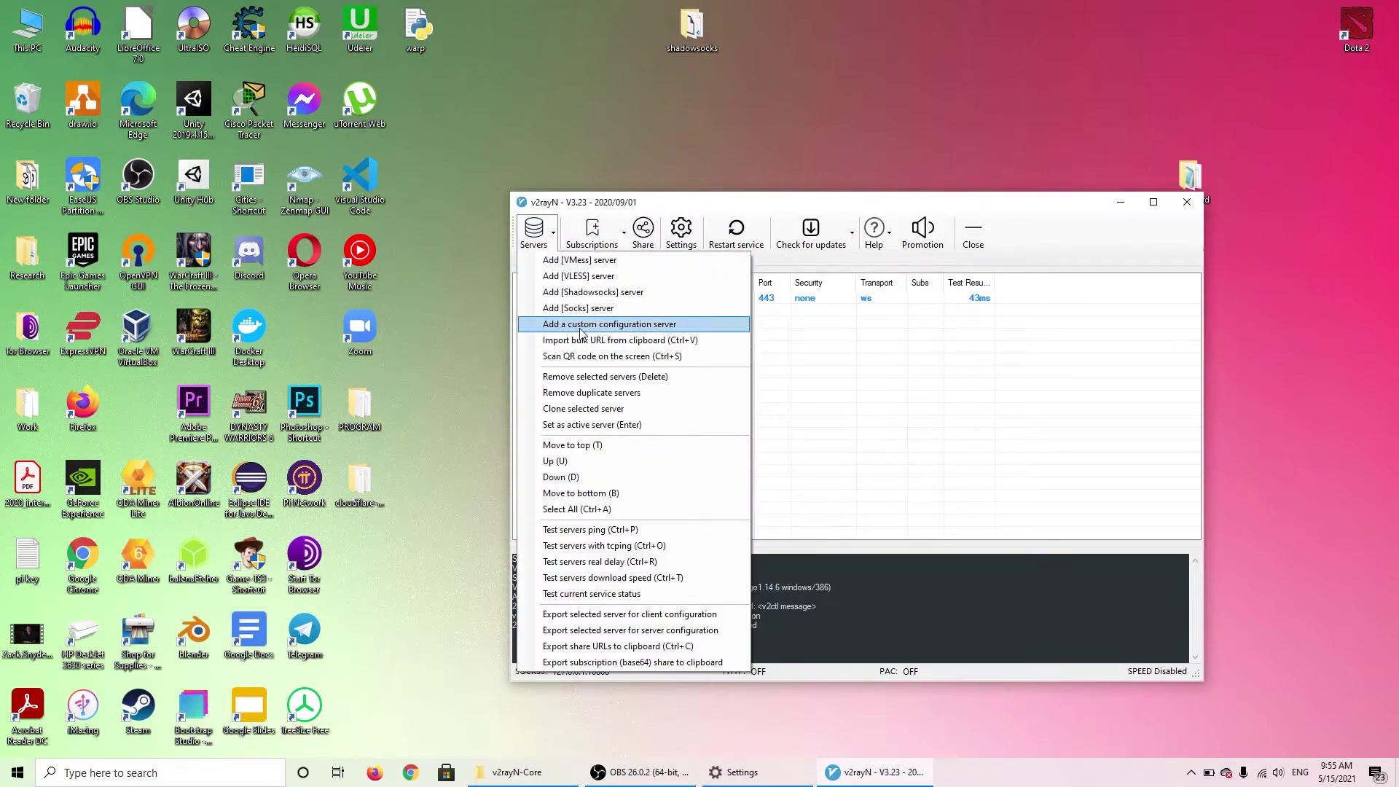
click(581, 330)
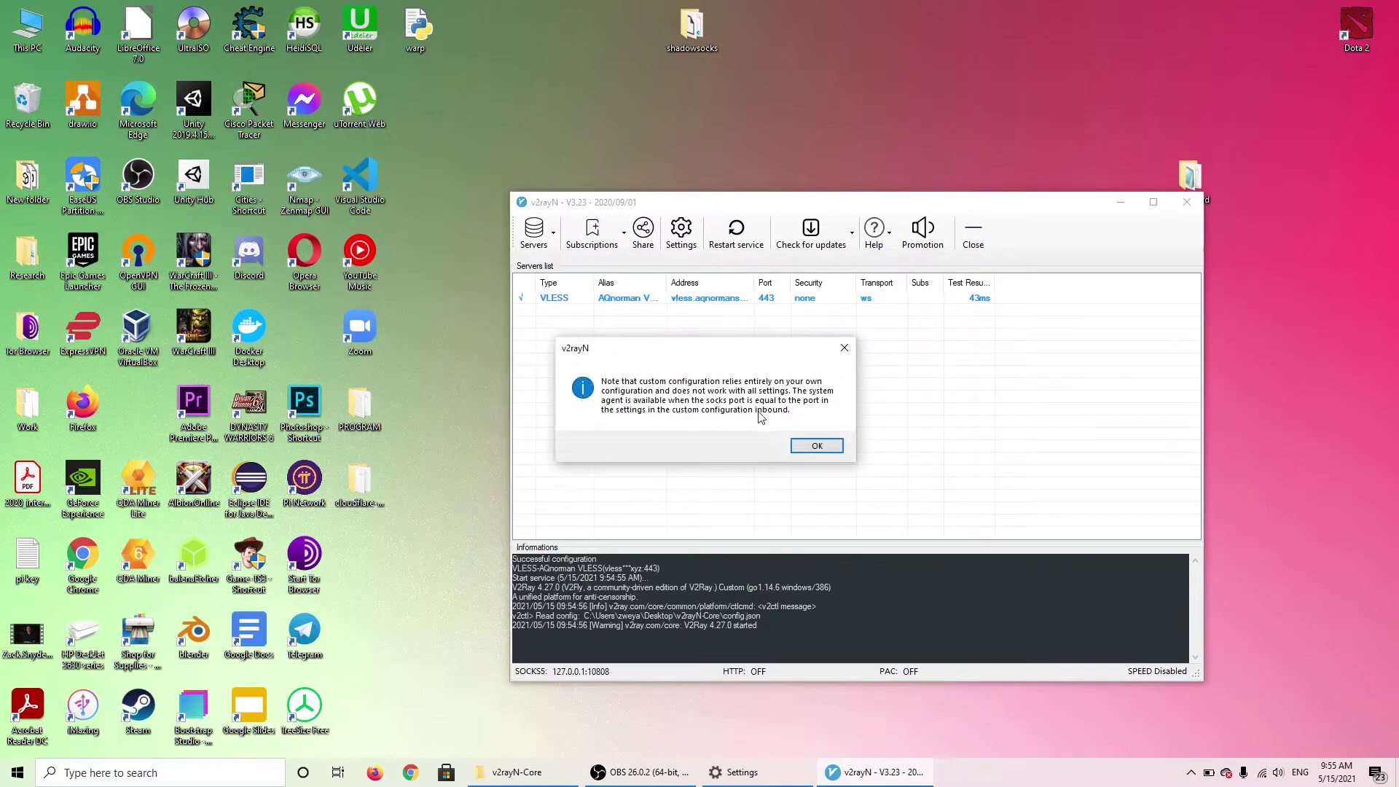
click(800, 445)
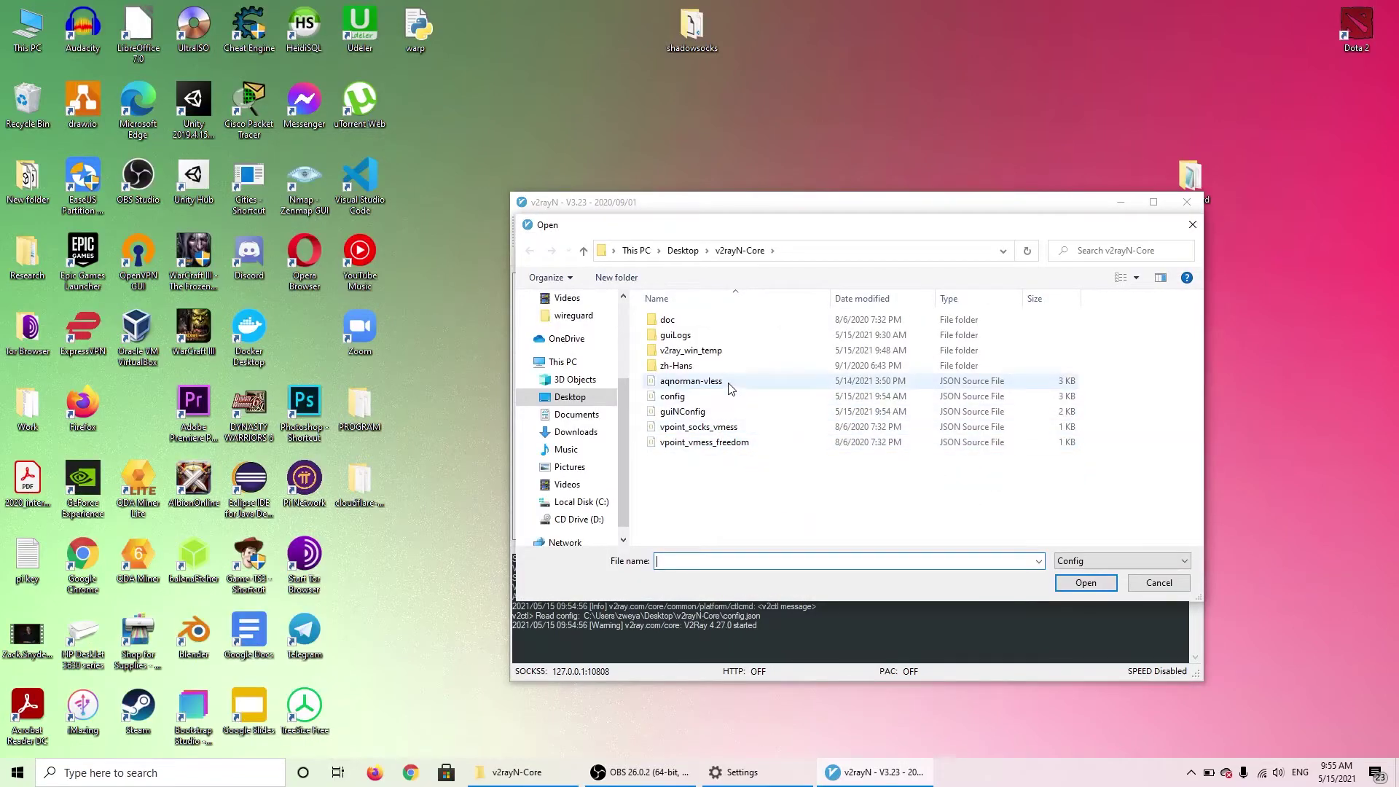
double_click(688, 383)
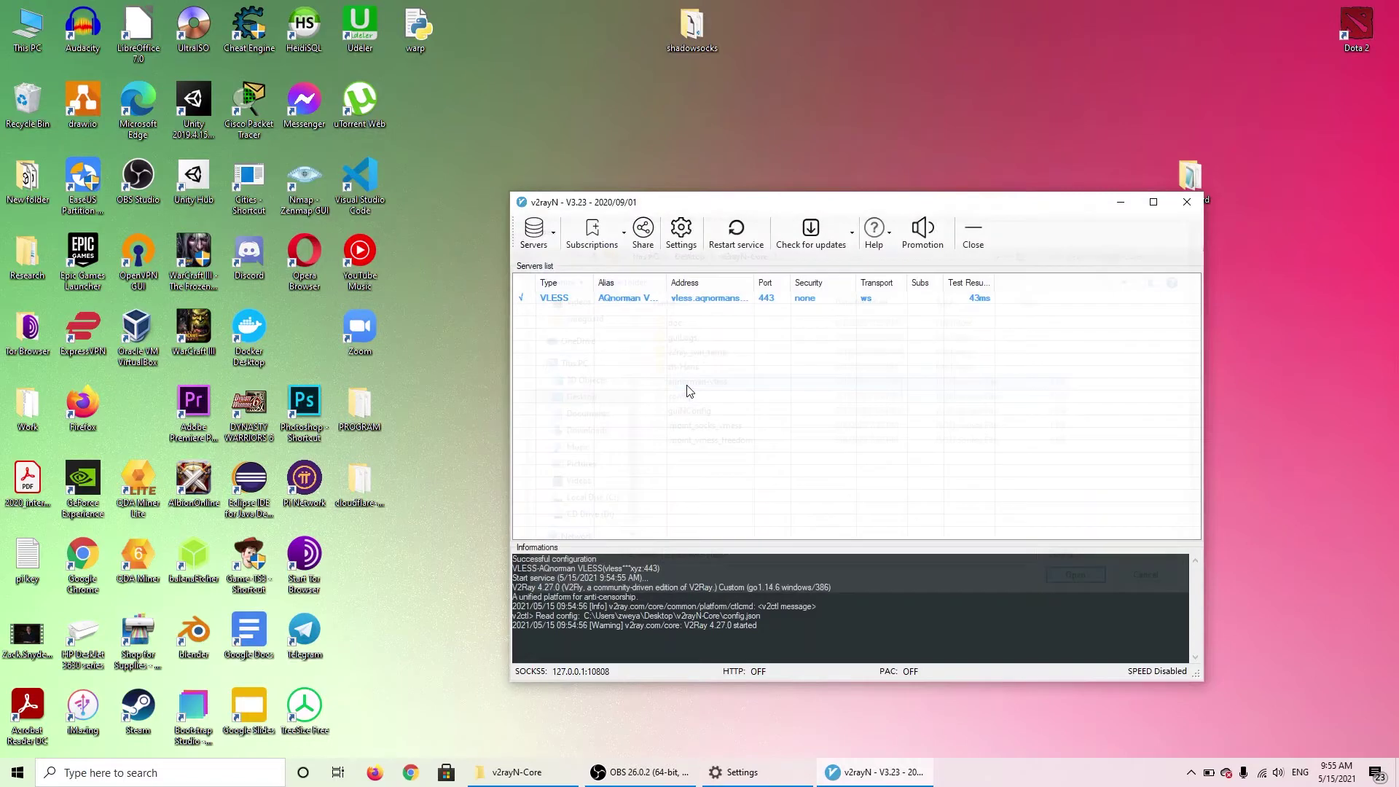
click(794, 437)
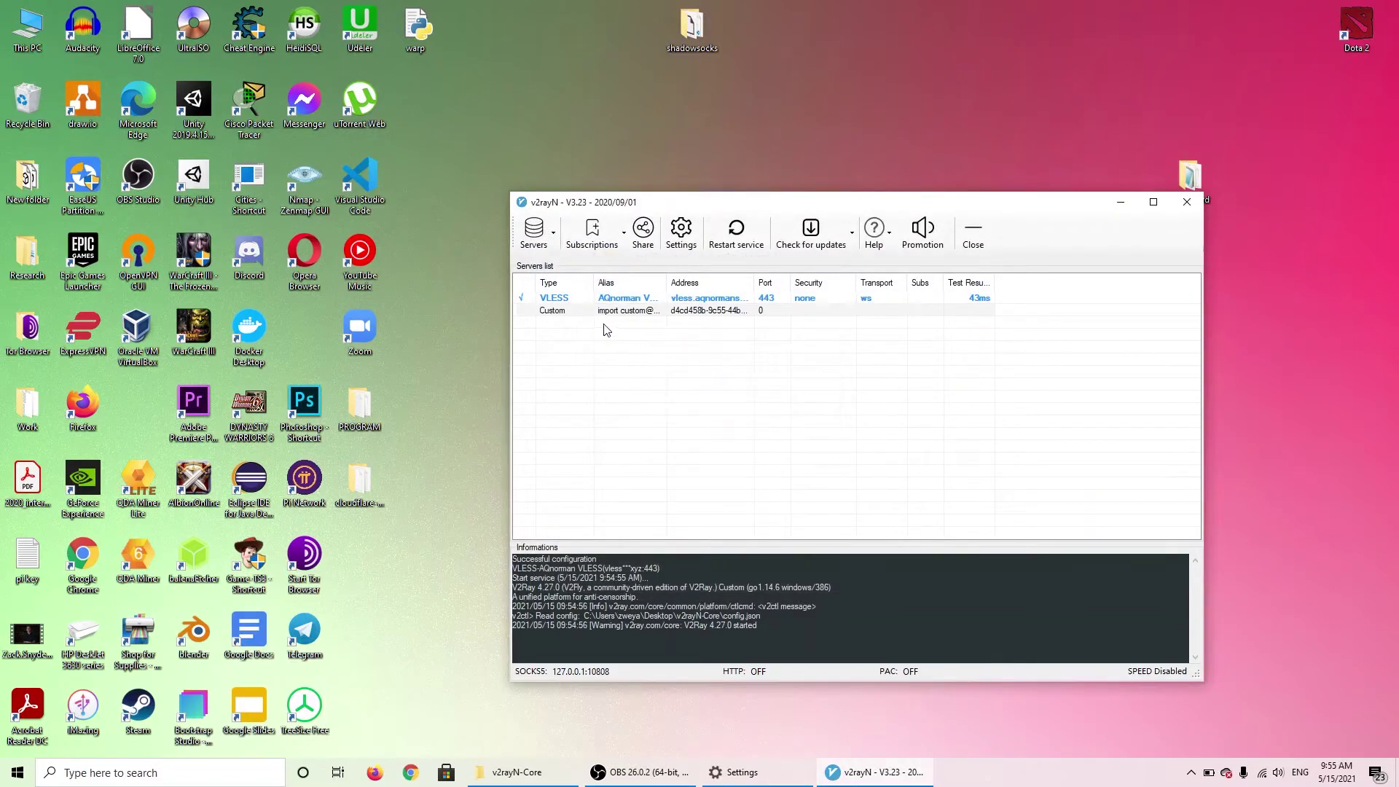
Step: Move the imported Custom server to the top of the servers list
click(578, 310)
click(577, 298)
click(578, 311)
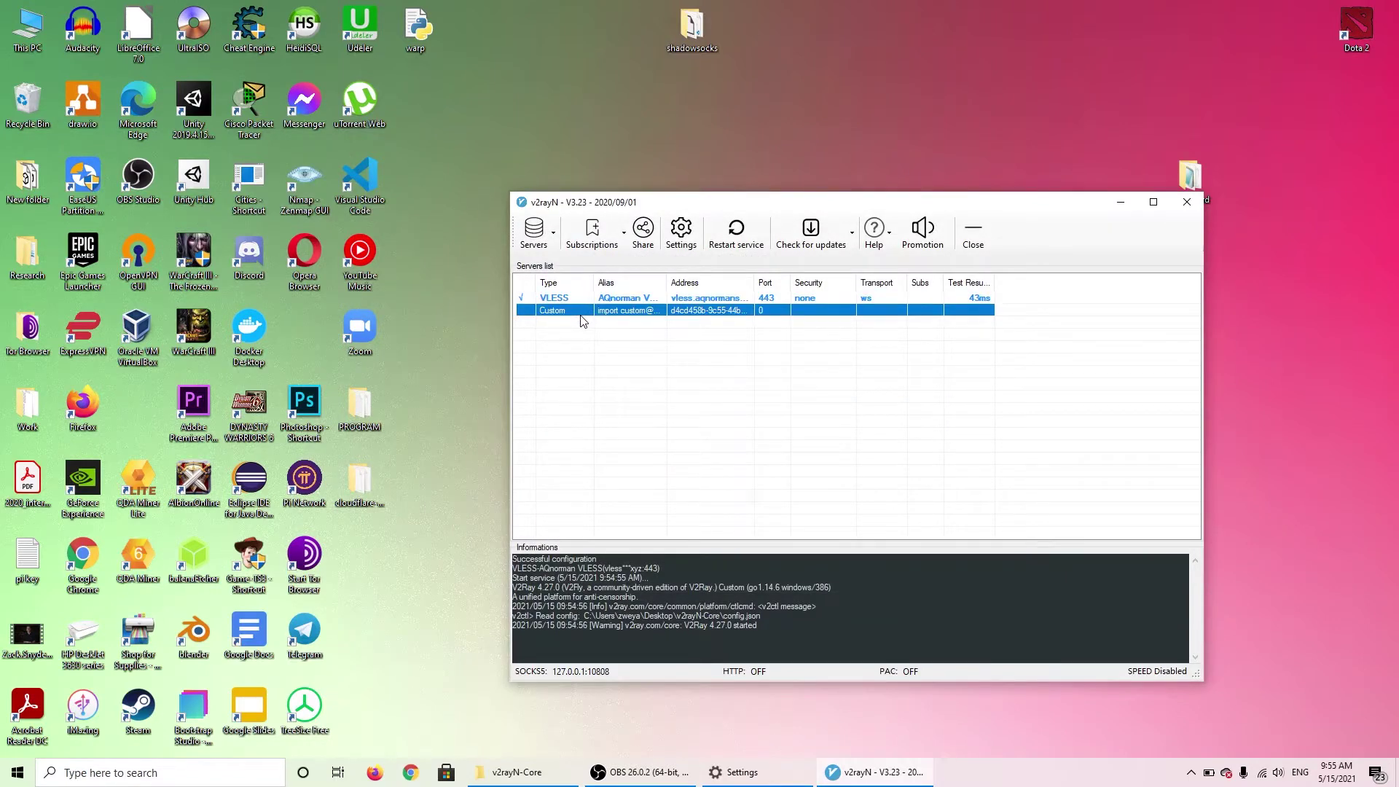
click(580, 299)
click(578, 311)
right_click(579, 318)
click(598, 503)
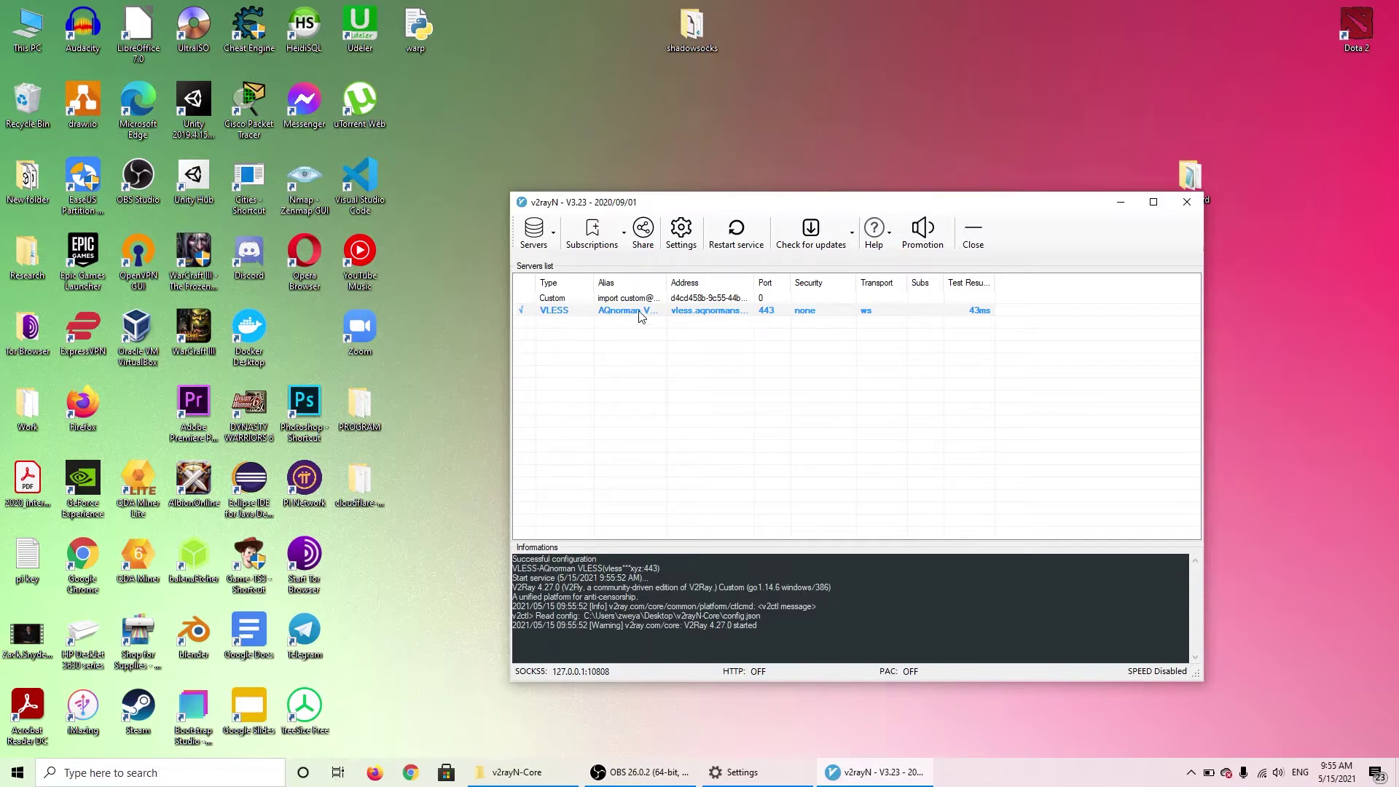
Step: Set the Custom server as the active server
click(548, 299)
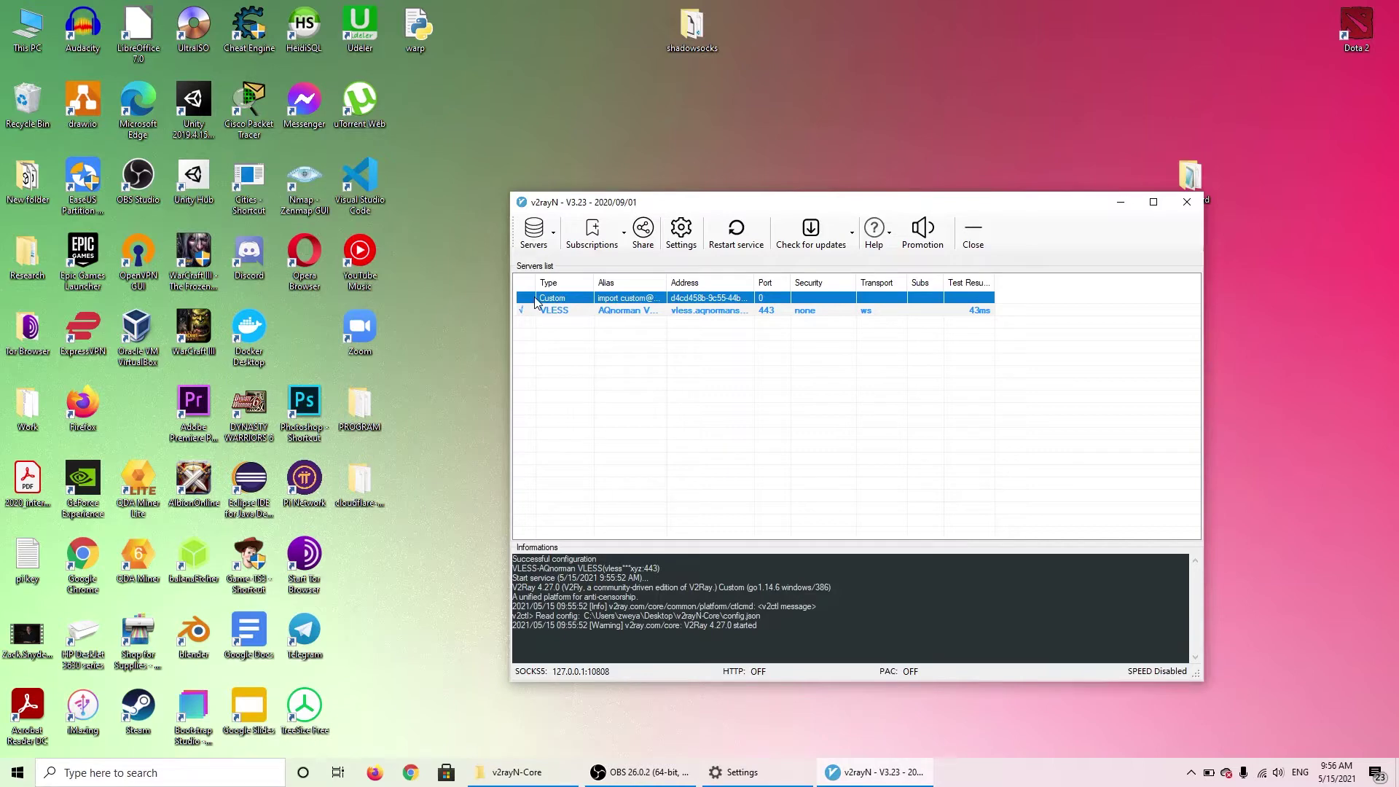
right_click(562, 306)
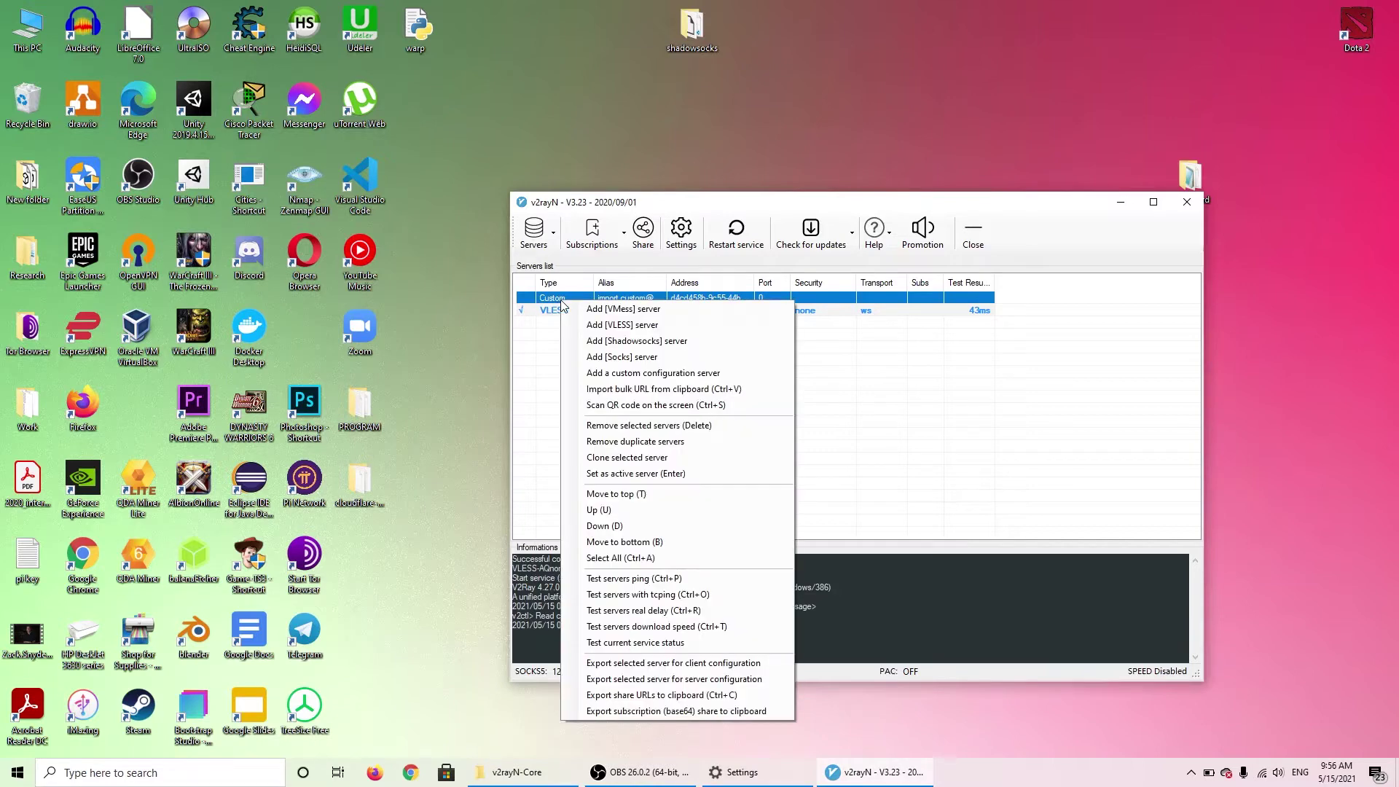
click(642, 477)
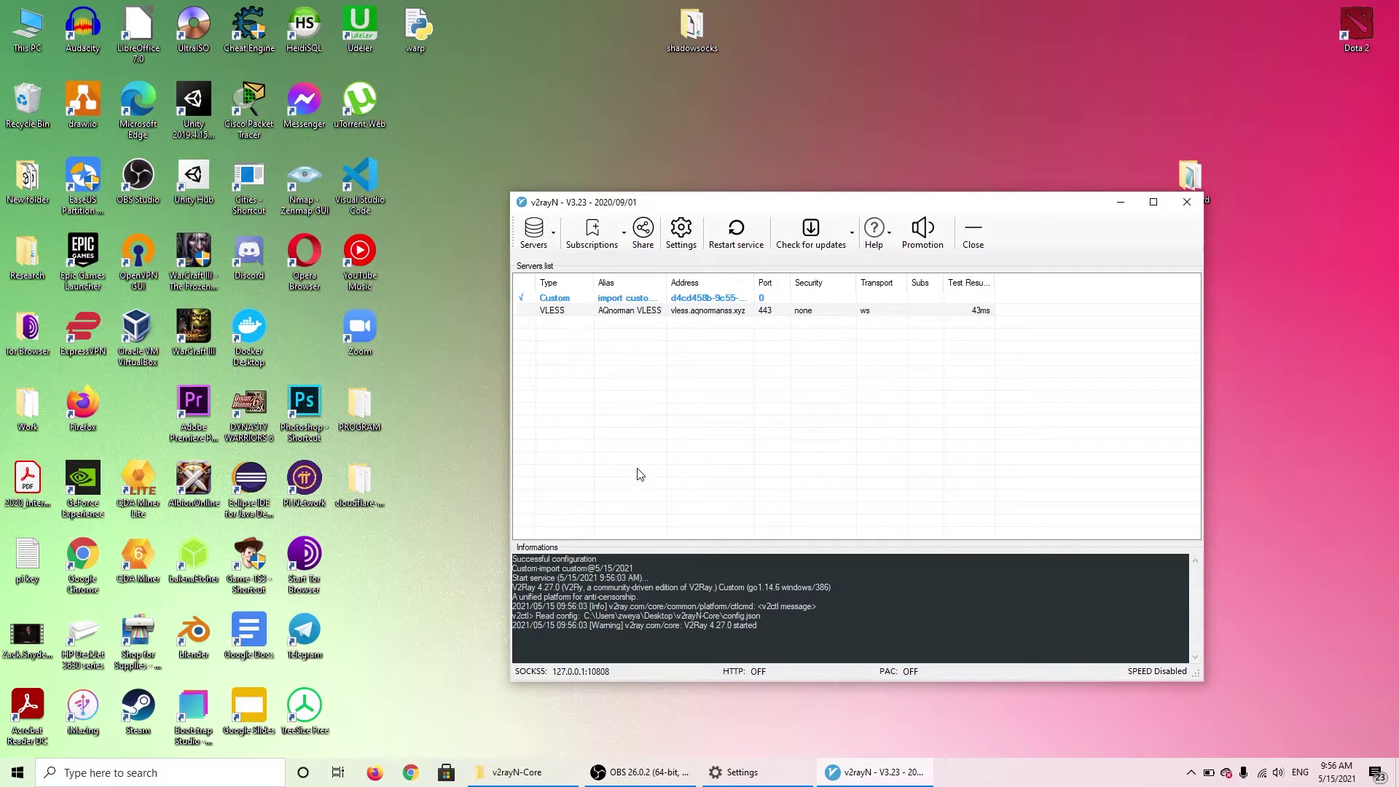
Step: Test the connection by loading facebook.com in Chrome, then close the browser
click(411, 772)
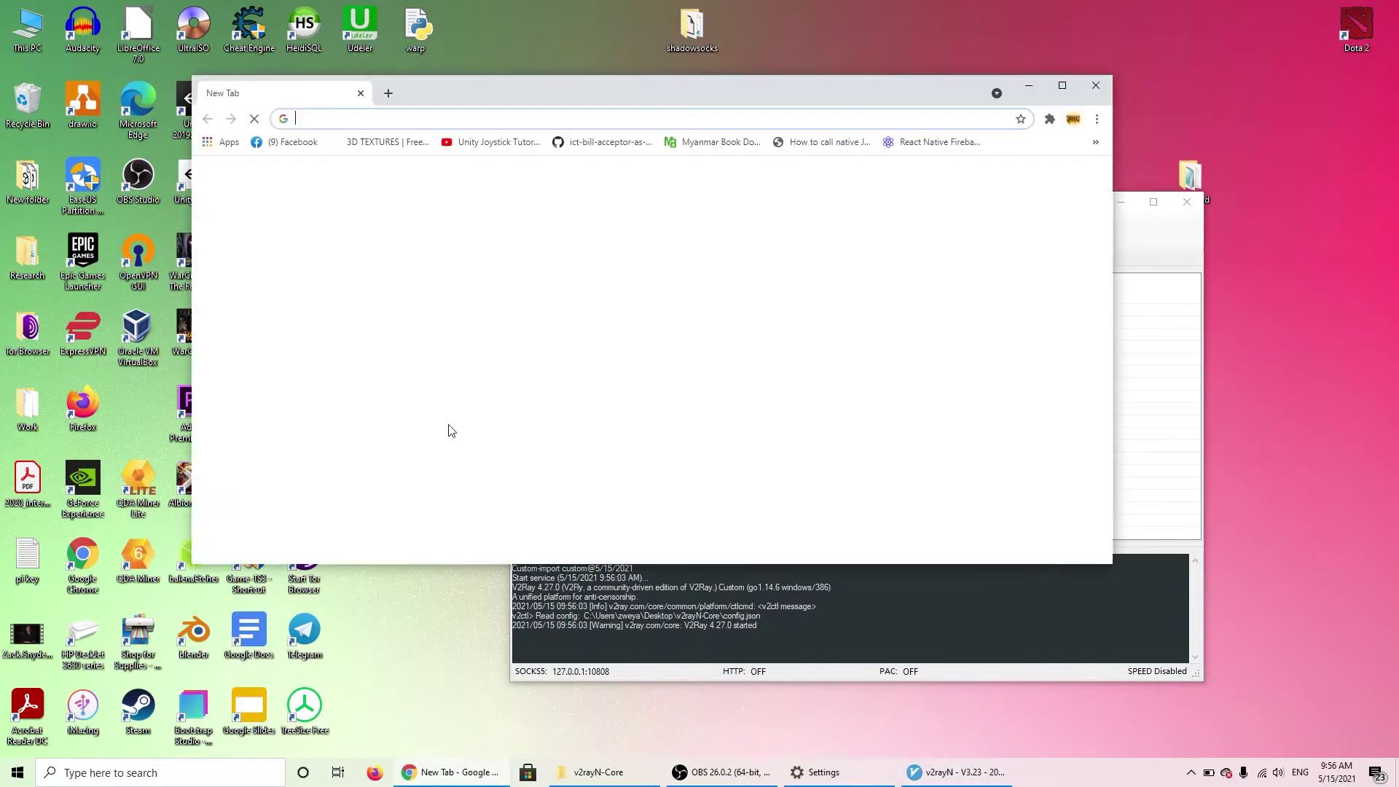
text(face)
key(Return)
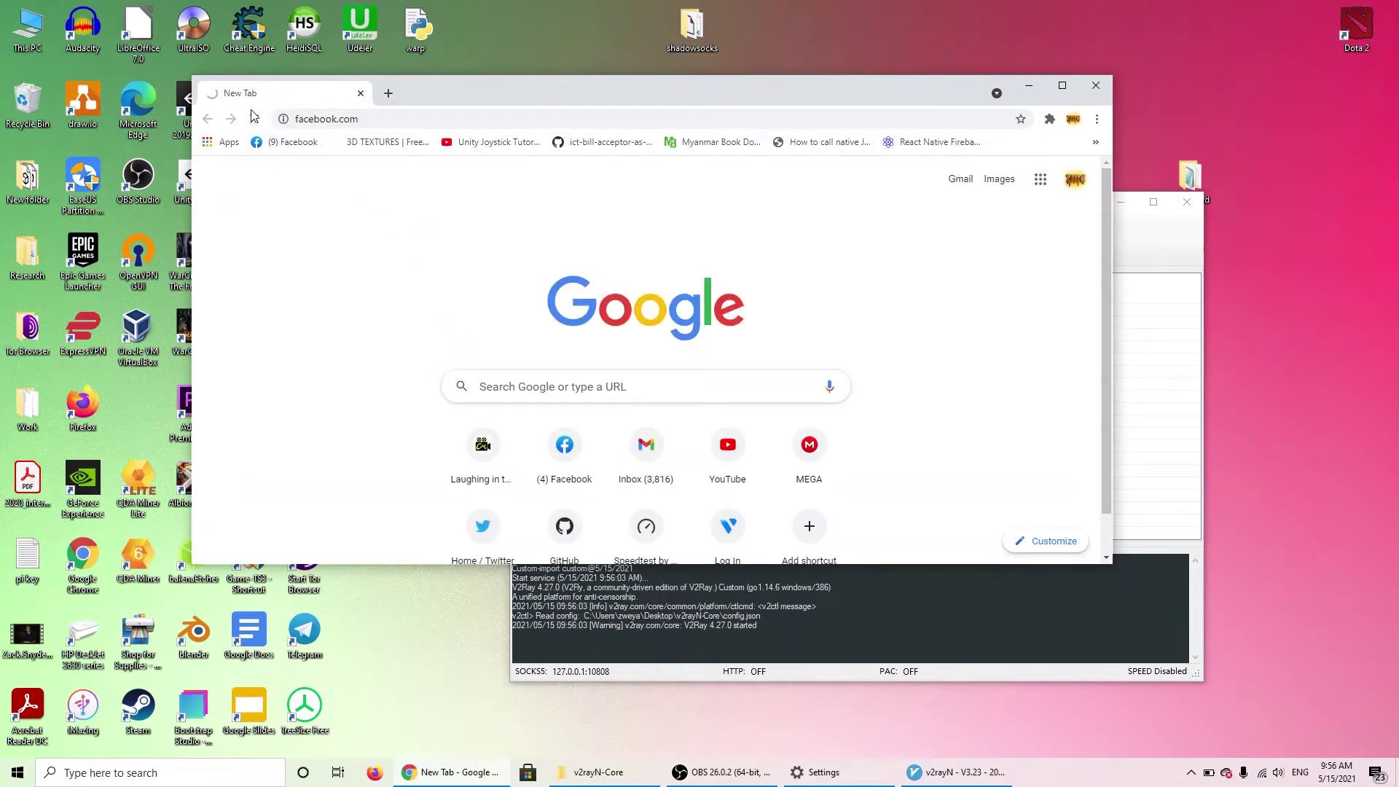
click(1098, 85)
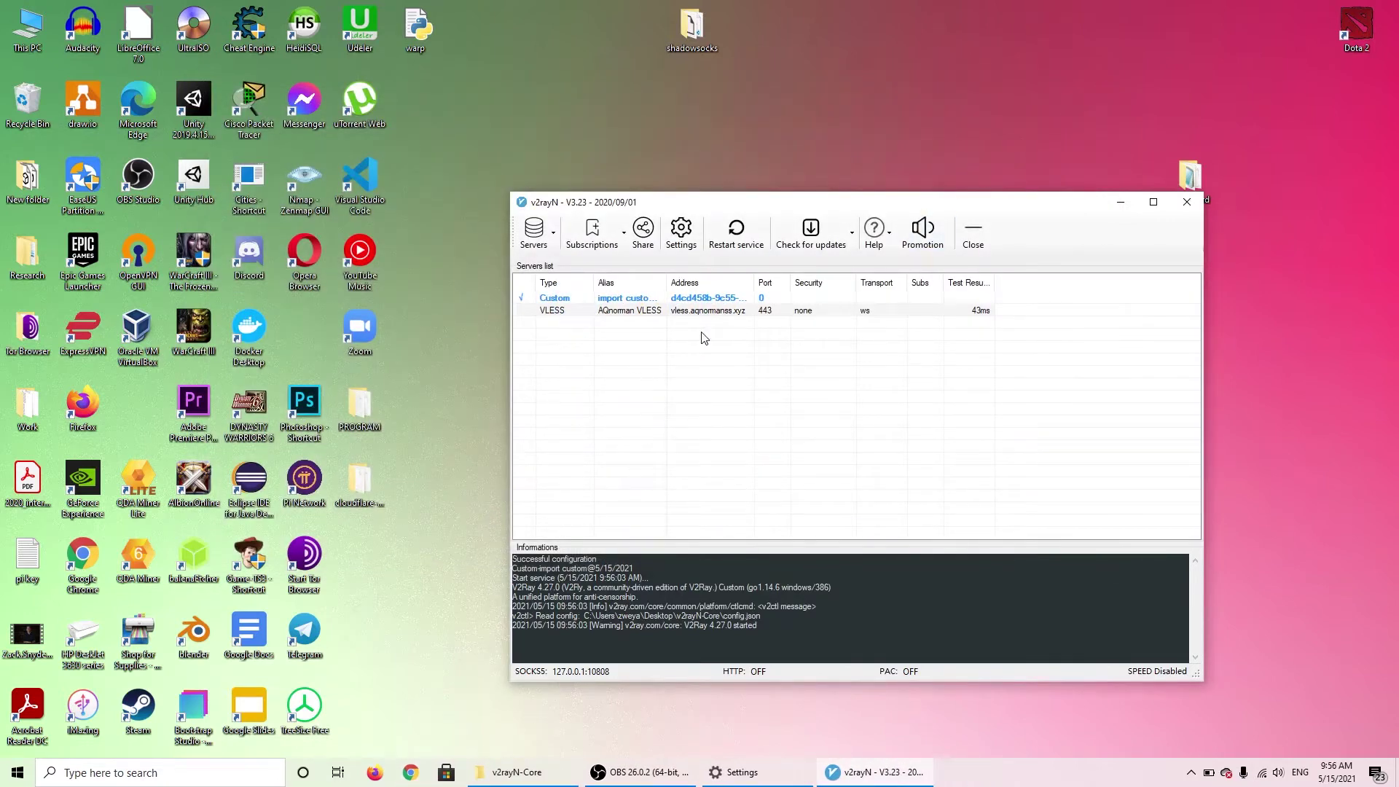
Step: Set v2rayN's Http proxy to "Only open Http proxy, do not automatically configure proxy server (direct mode)" and confirm
click(680, 233)
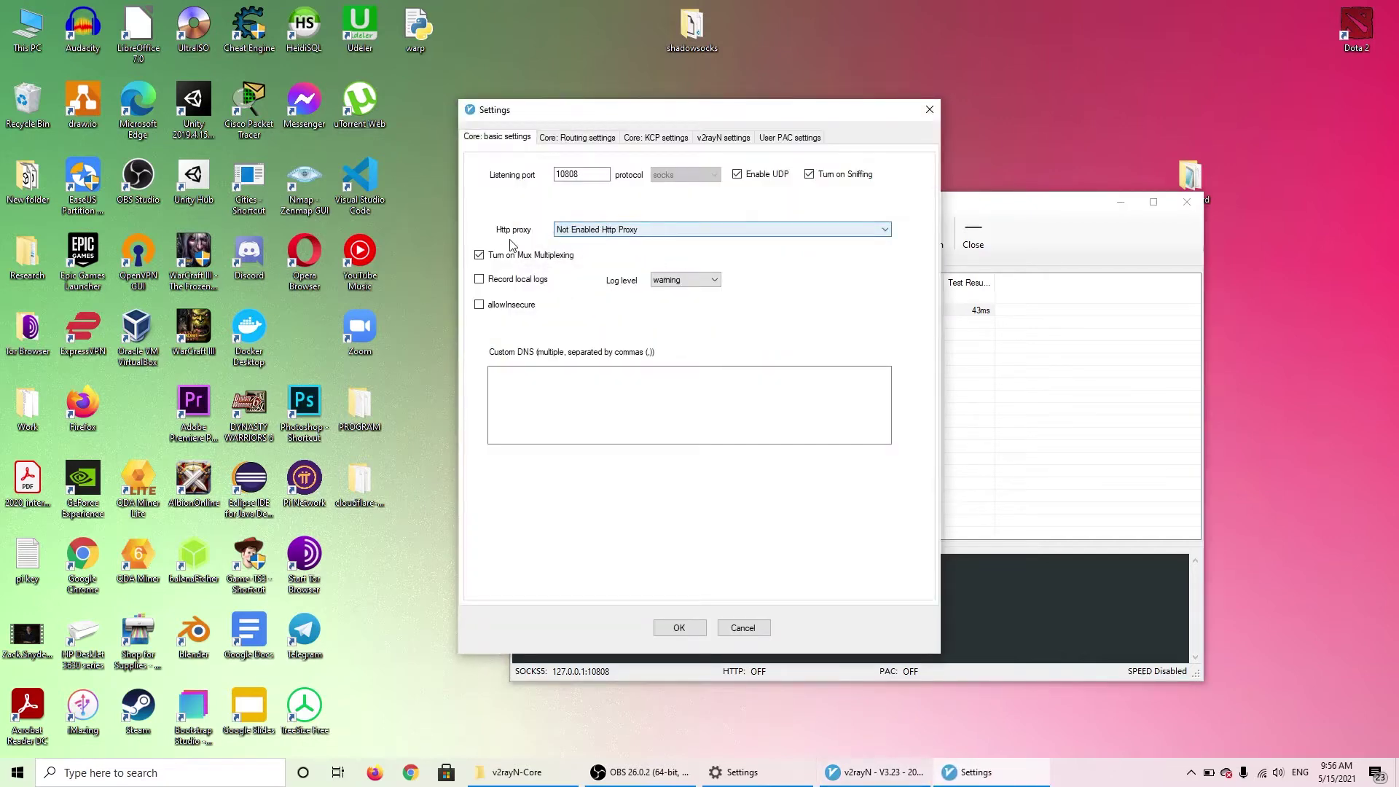
click(569, 239)
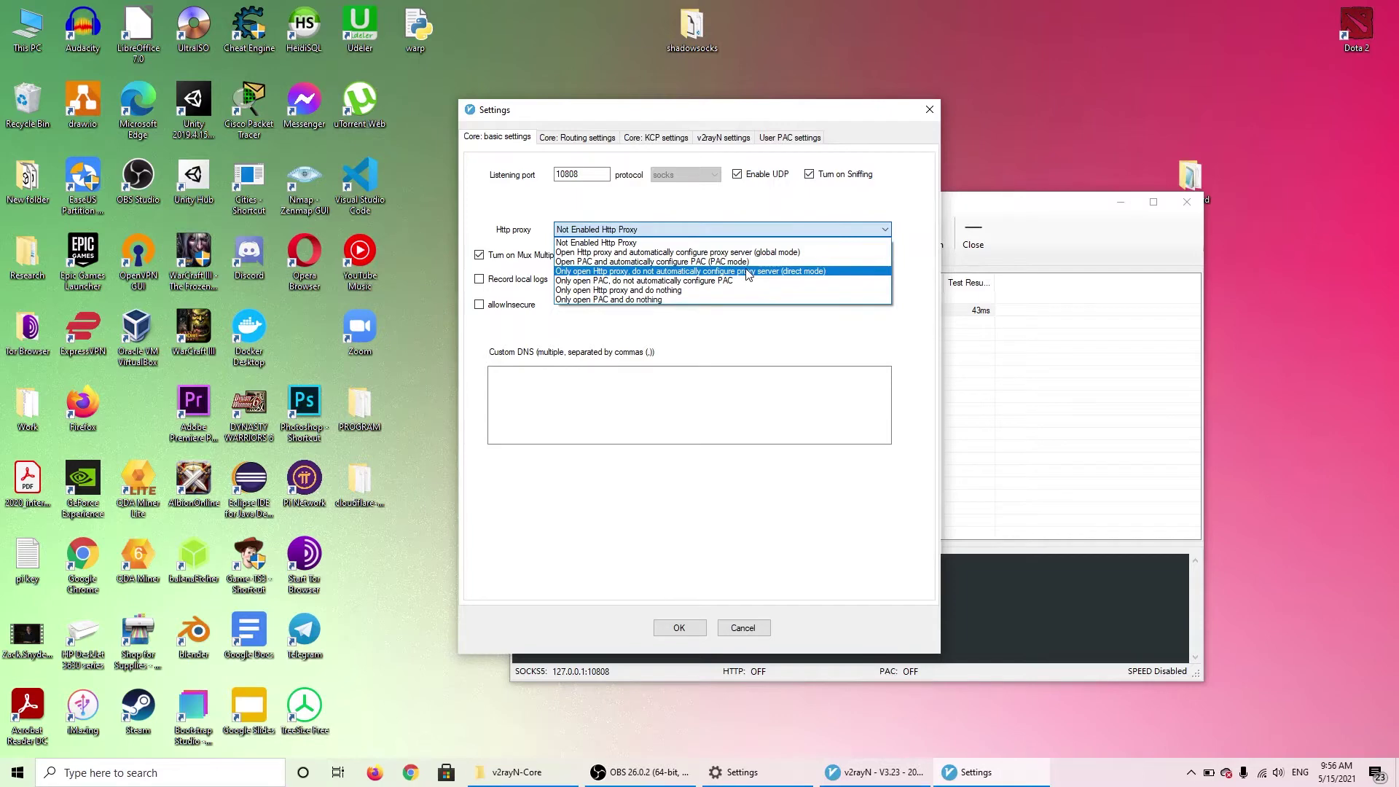
click(799, 273)
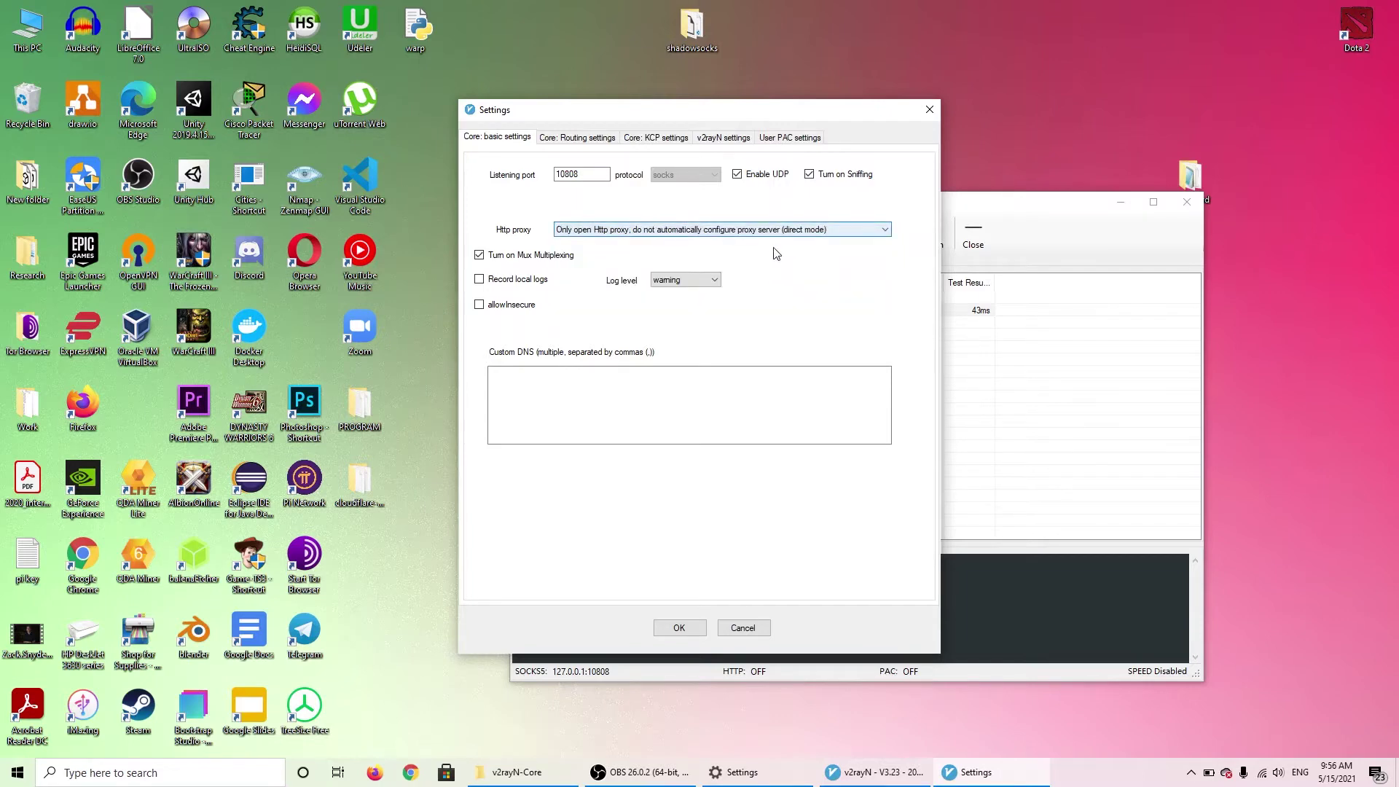
click(678, 627)
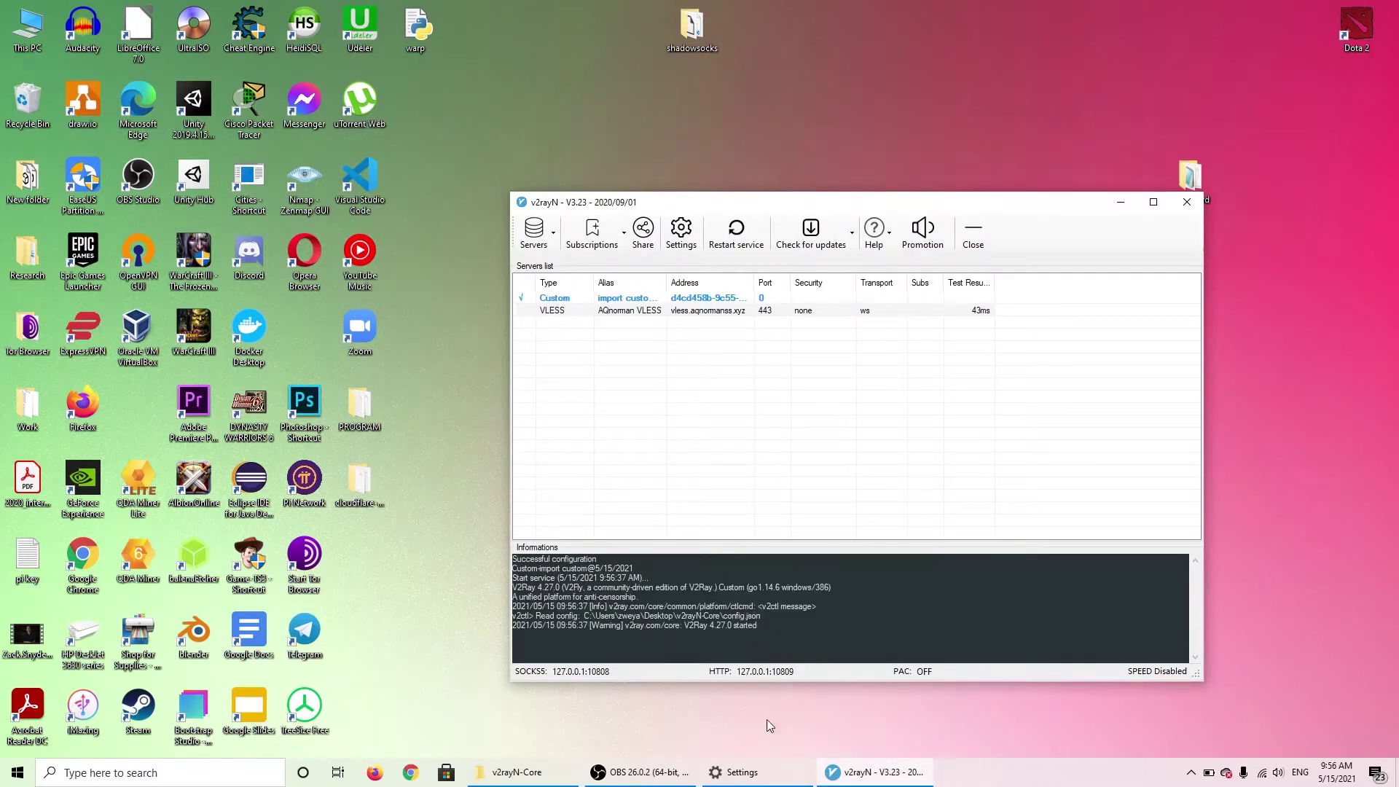
Step: Try loading facebook.com in Chrome with the direct-mode proxy, and close the browser
mouse_move(745, 769)
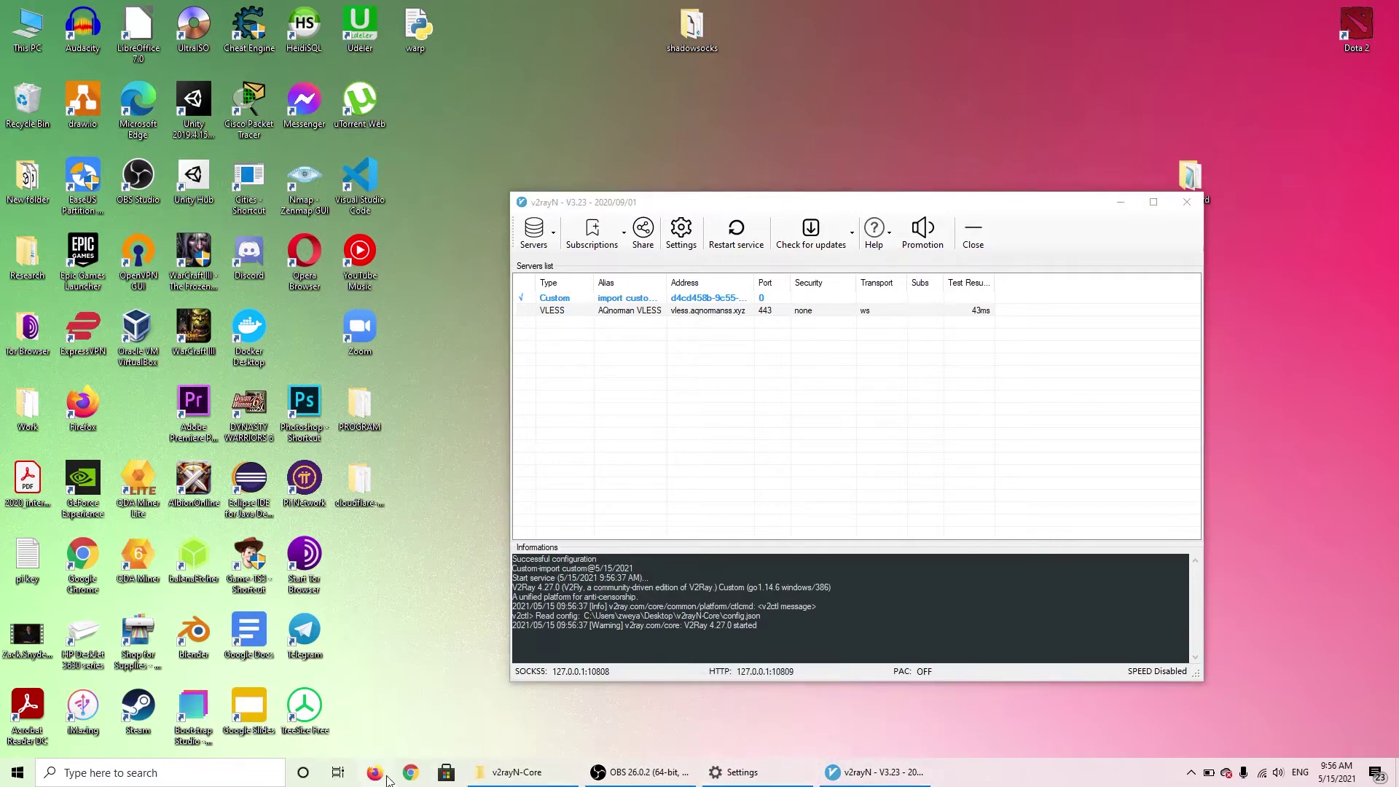
click(412, 774)
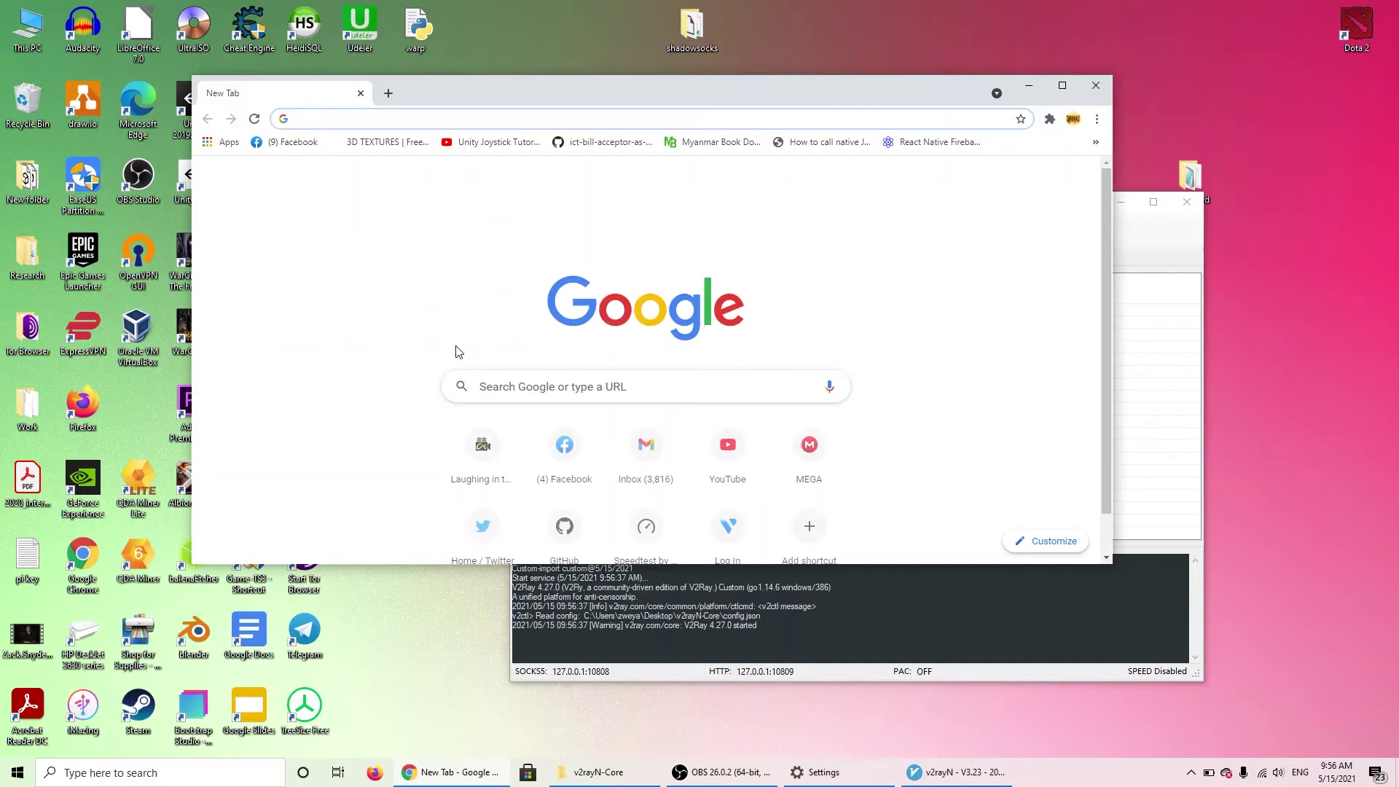
text(facebook.com)
key(Return)
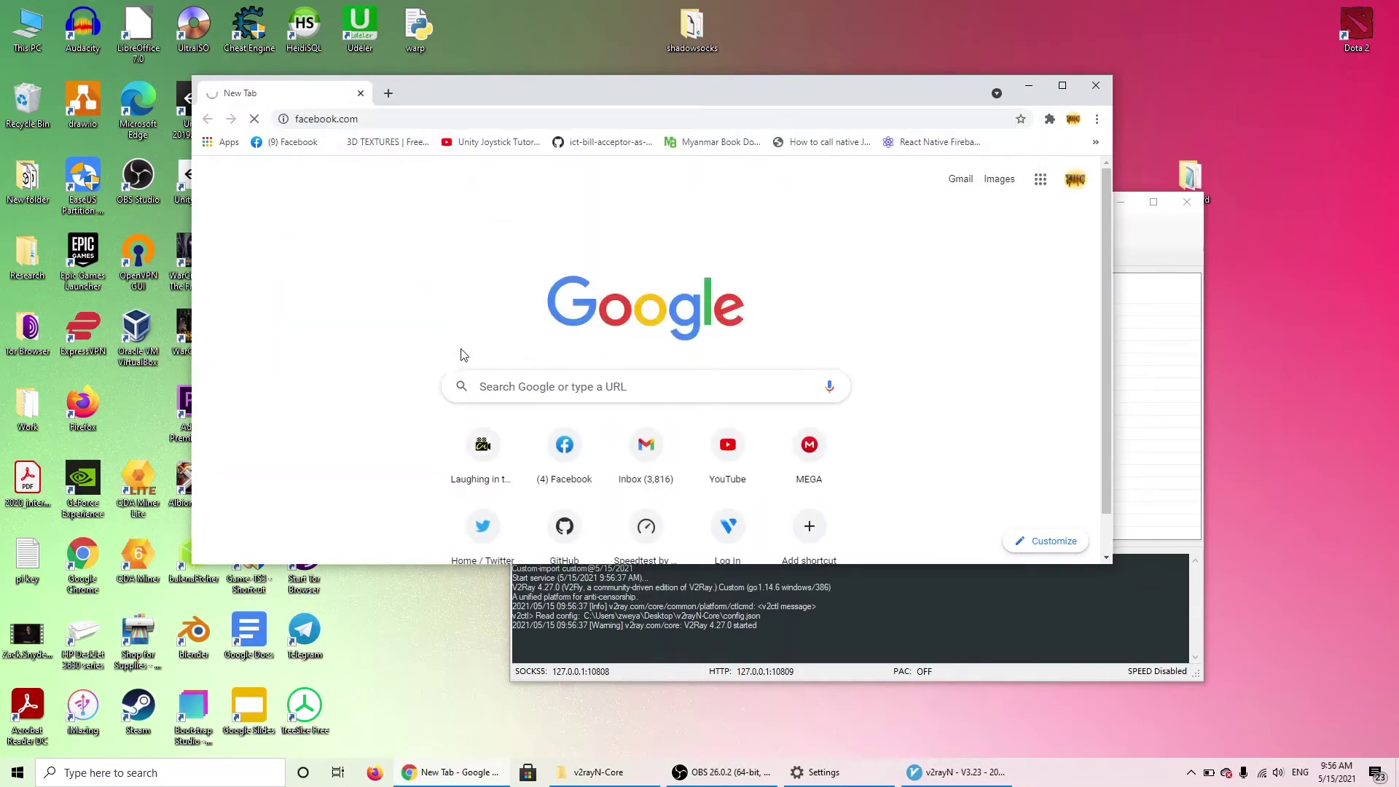
click(1096, 85)
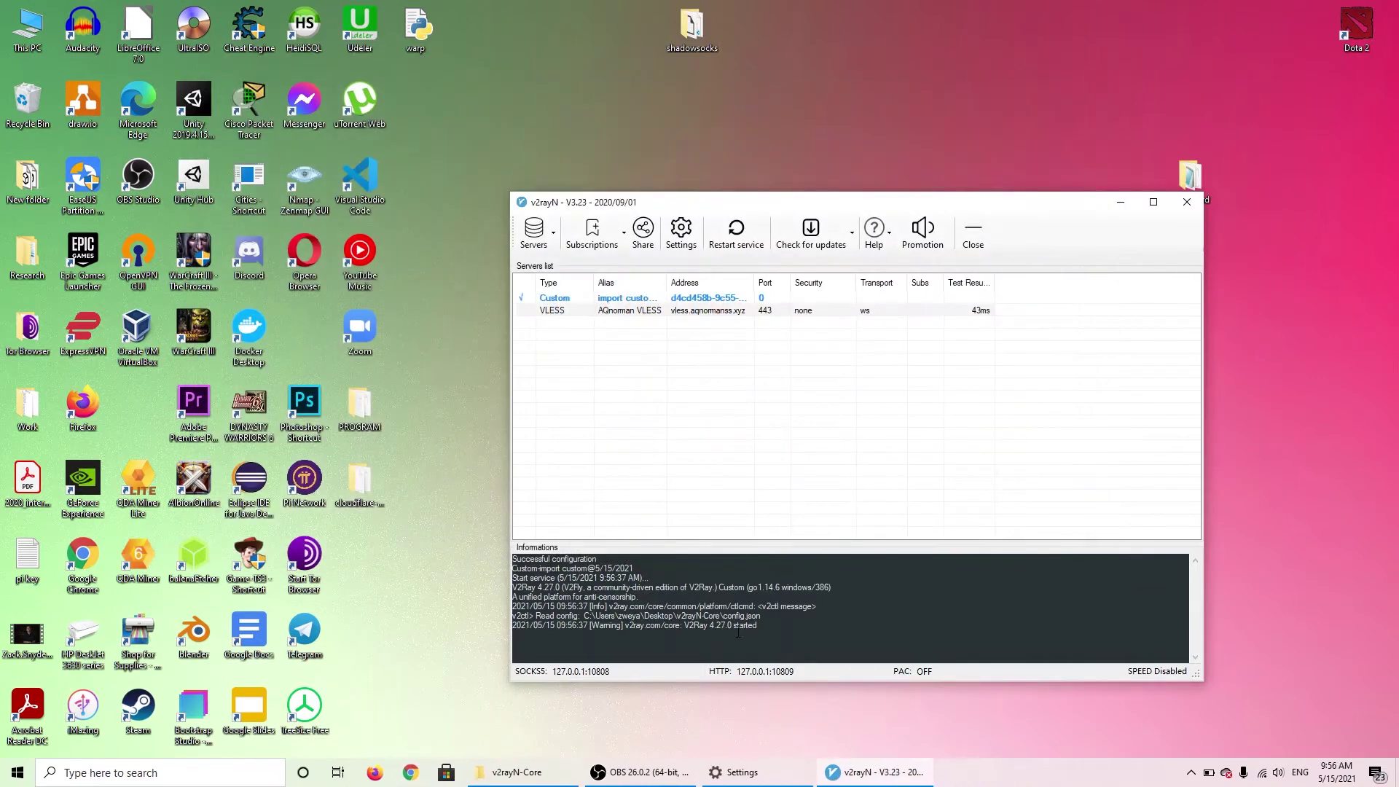
Step: Turn on the manual proxy server in Windows Settings with address 127.0.0.1 and port 10809, checking the port against v2rayN's HTTP port
click(720, 774)
click(267, 466)
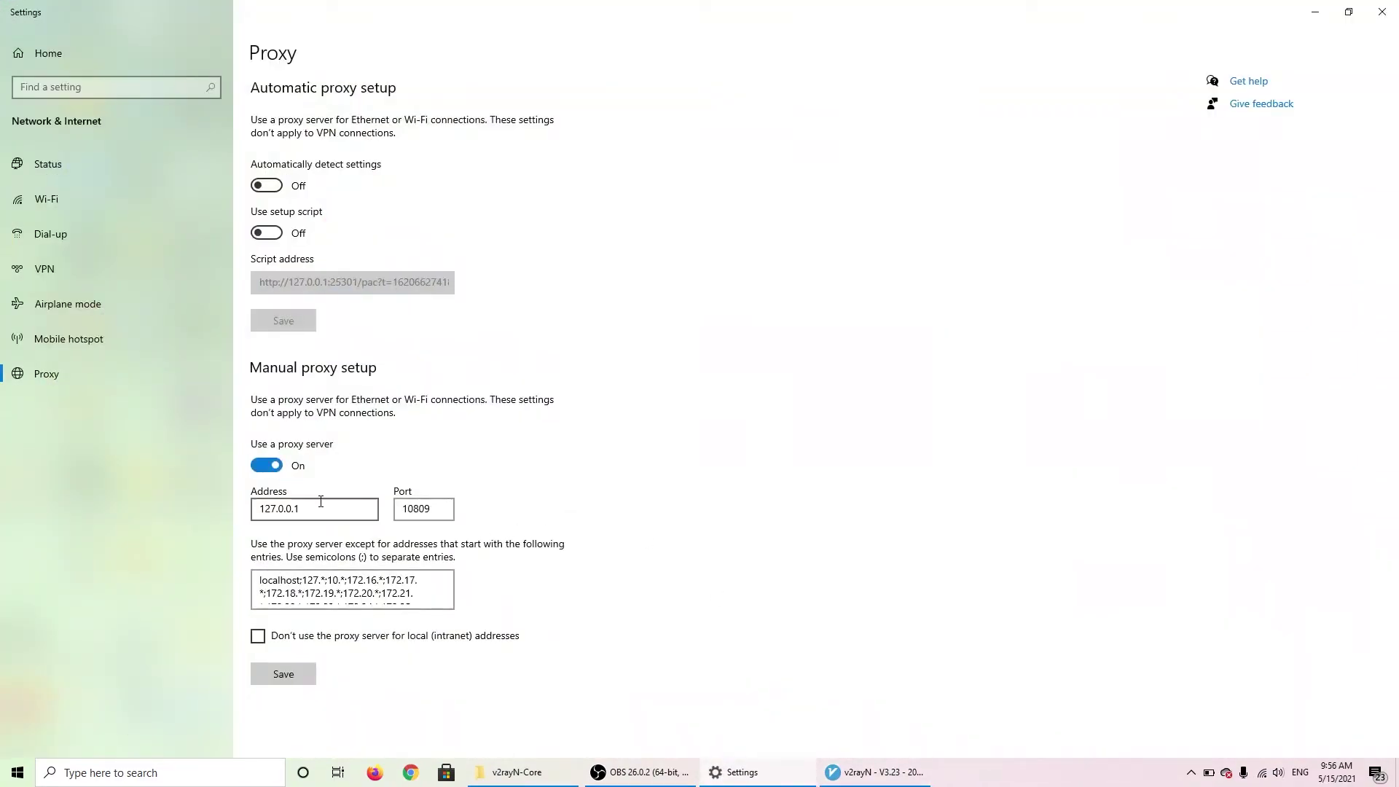
click(649, 774)
click(649, 774)
click(865, 771)
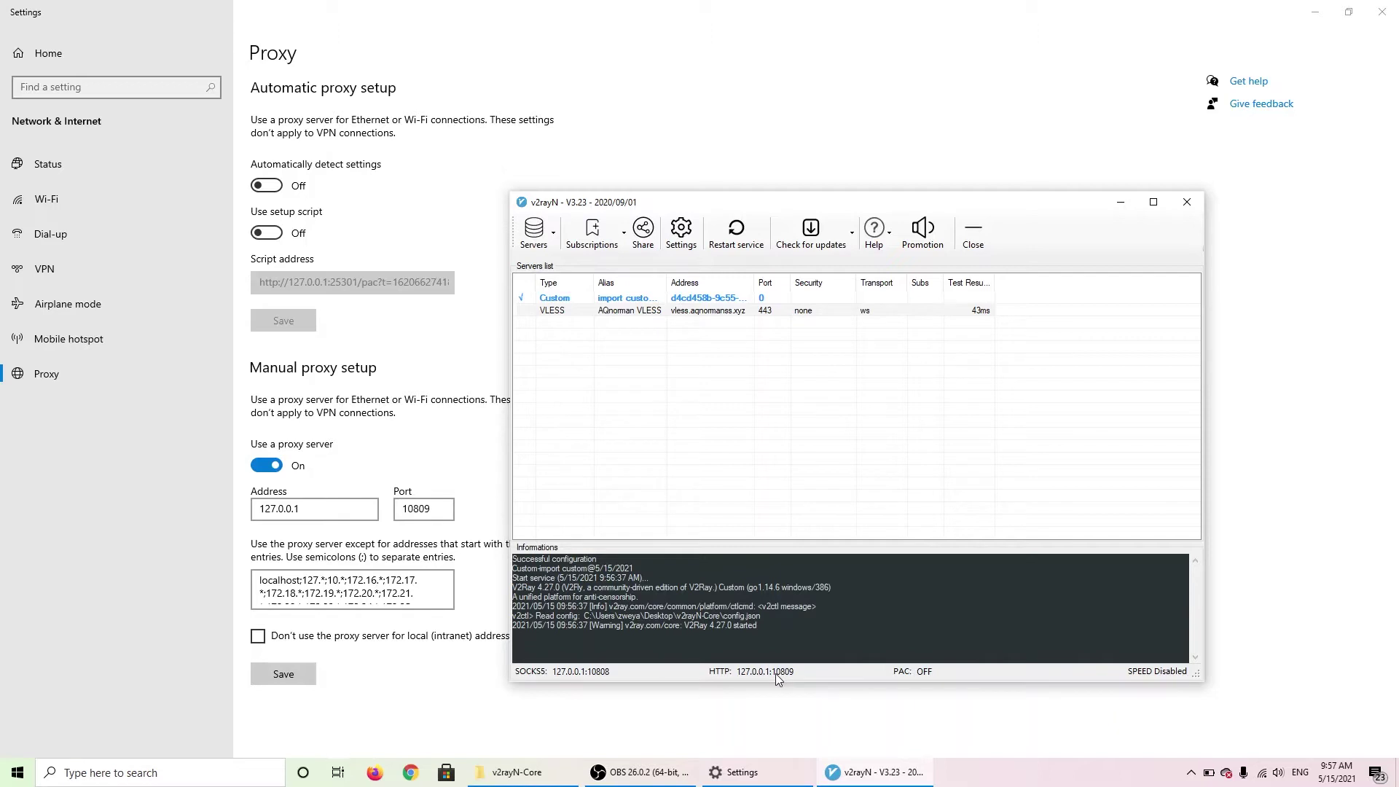
double_click(429, 511)
click(427, 511)
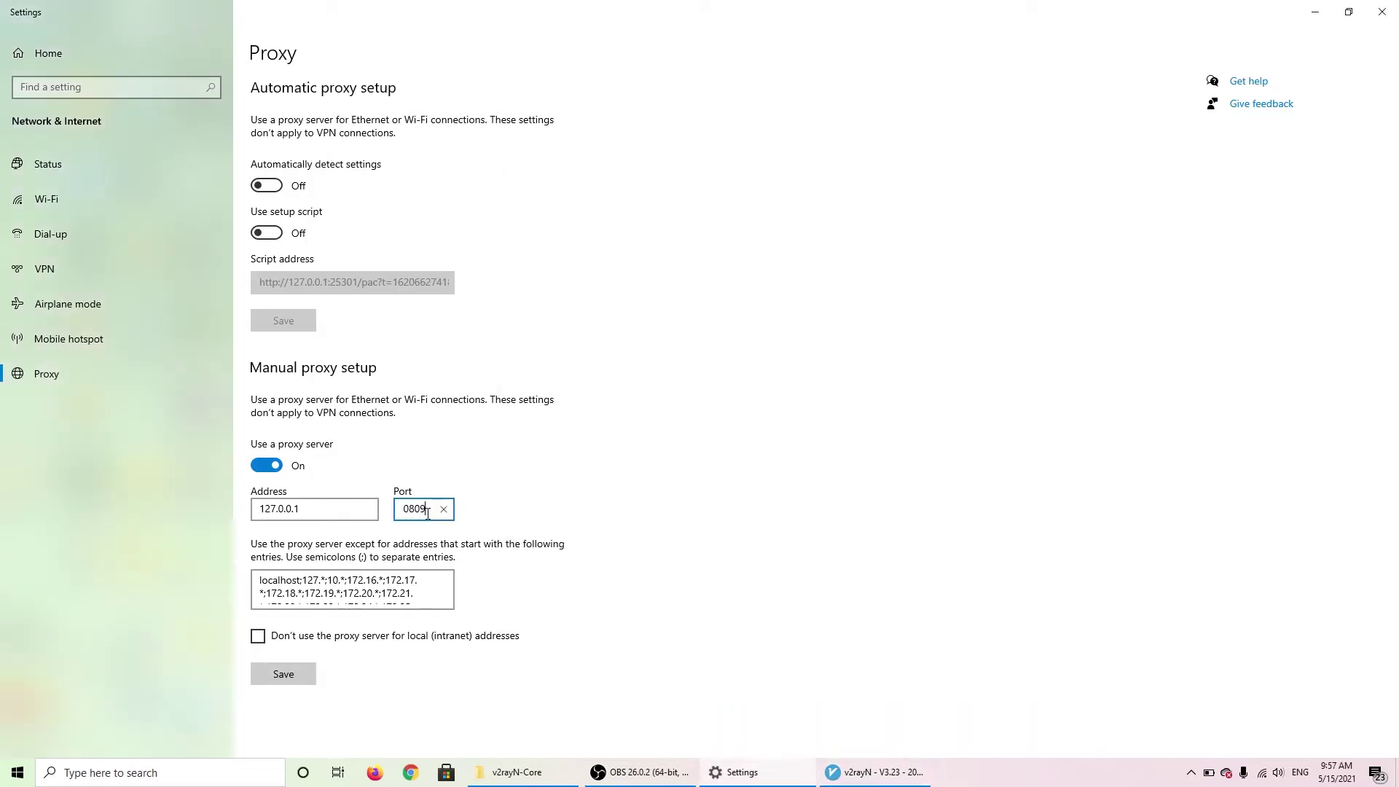
drag(426, 511, 343, 512)
click(450, 448)
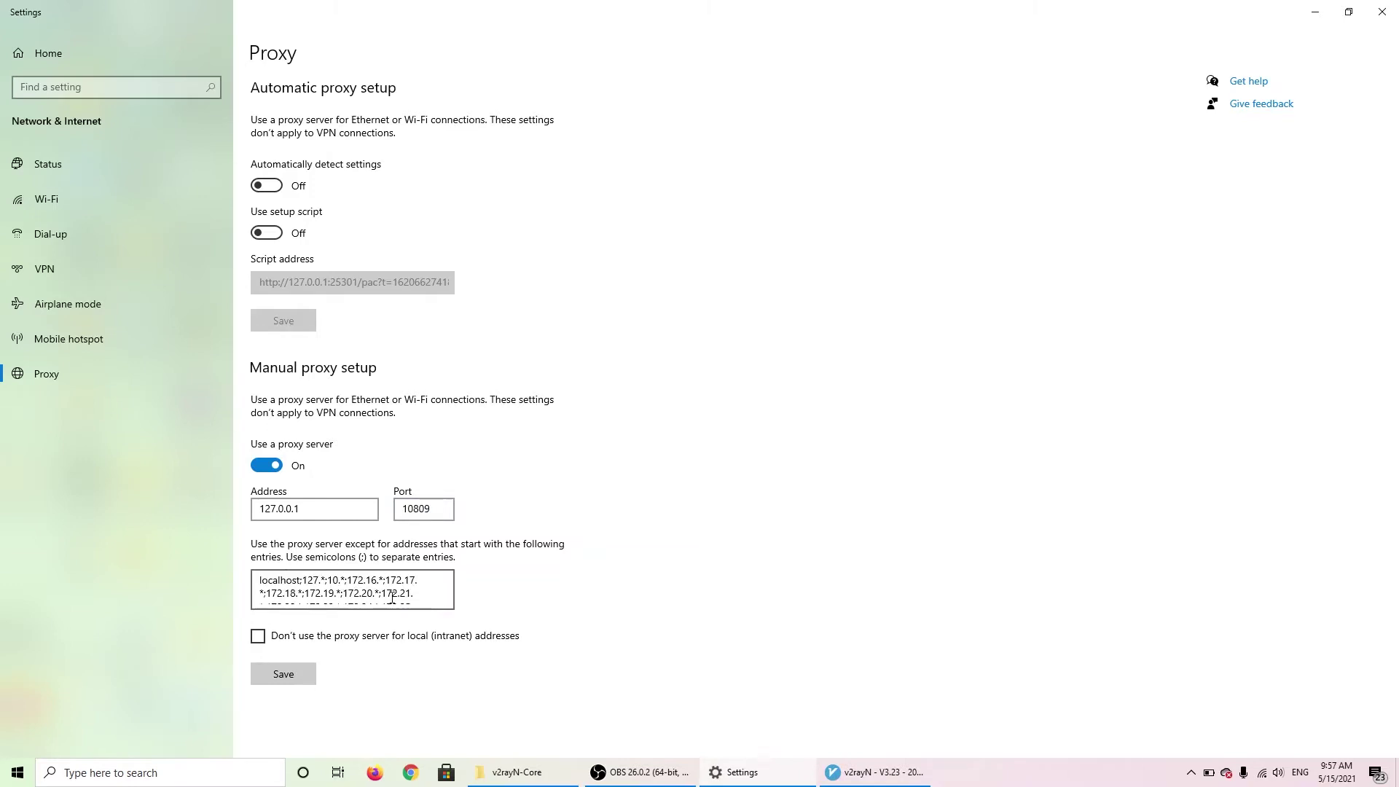
scroll(390, 594, down, 2)
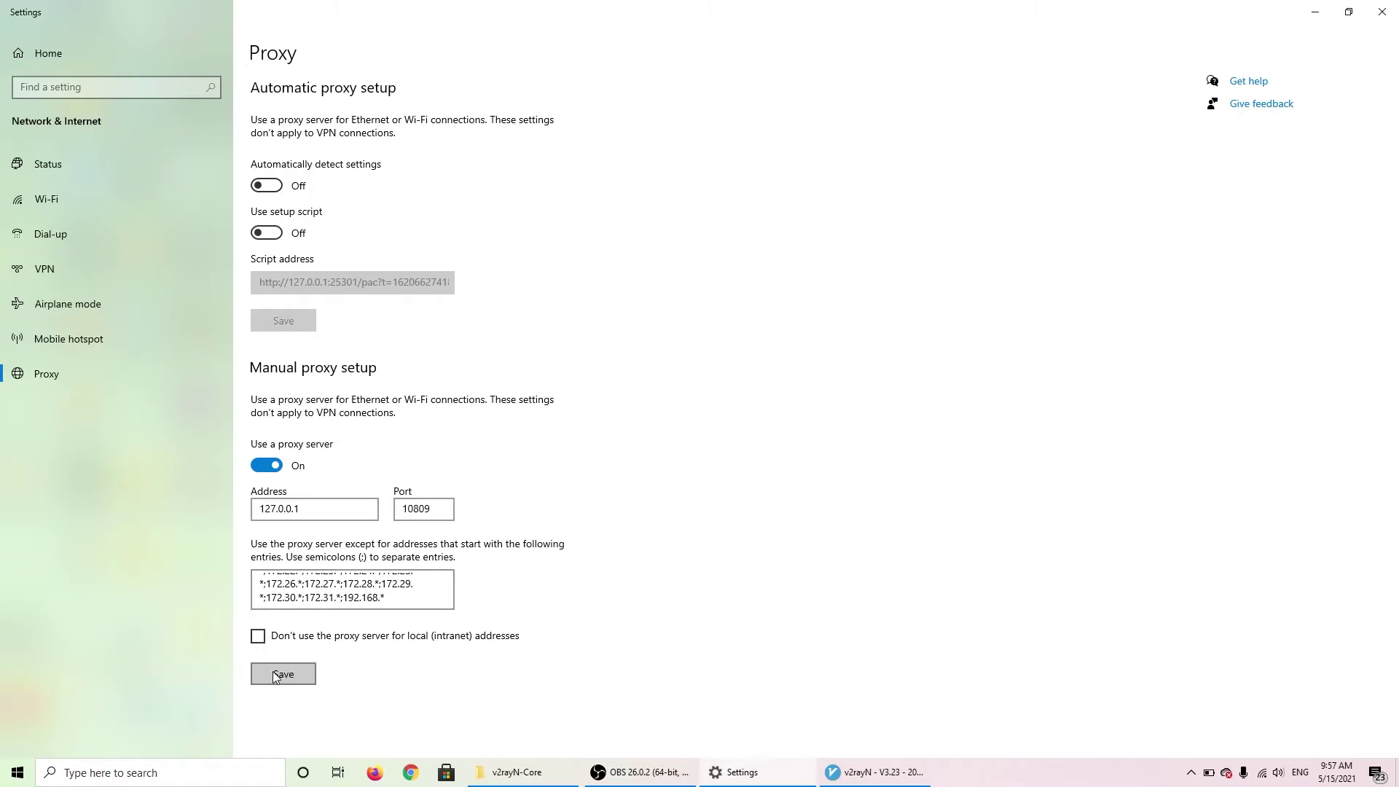
click(1318, 12)
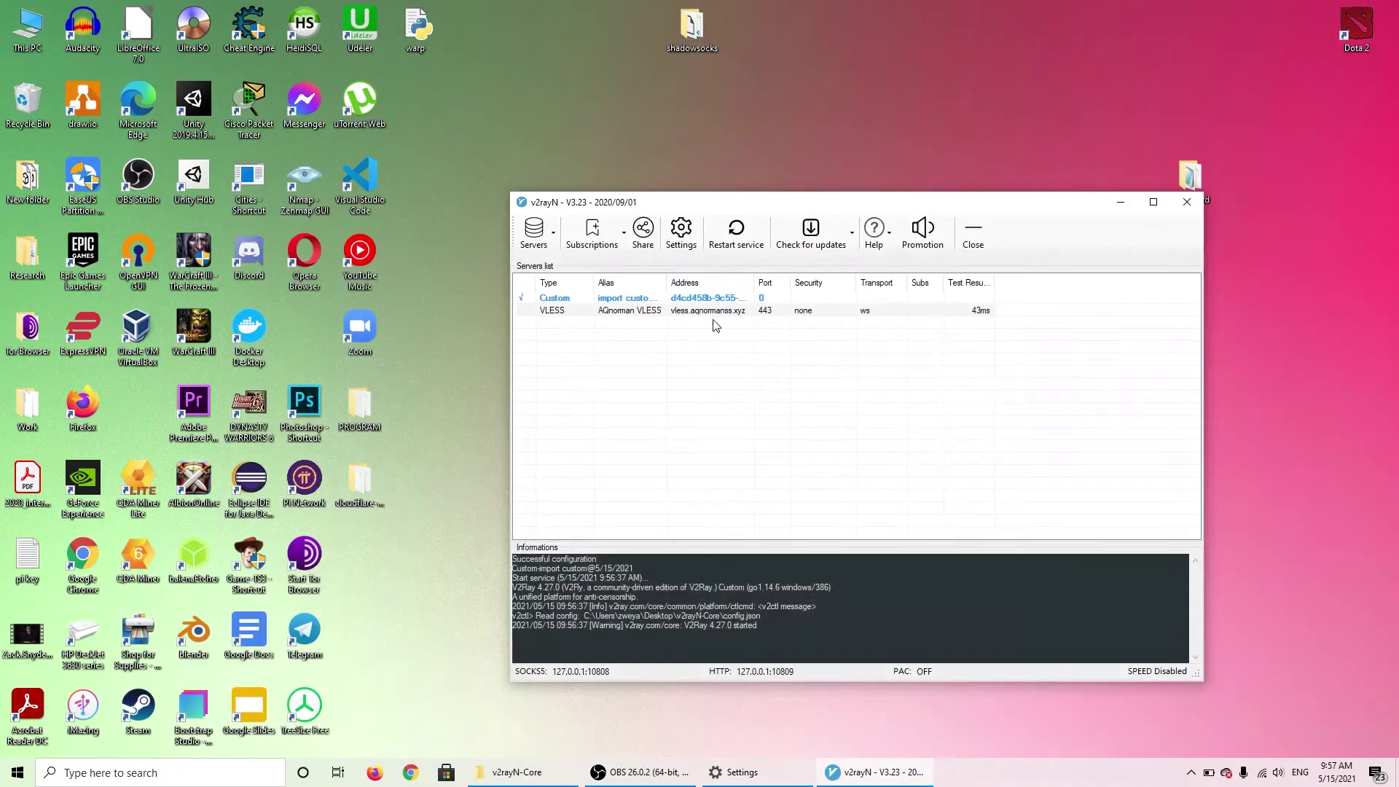
Step: Open Chrome and load facebook.com through the manual proxy
click(420, 767)
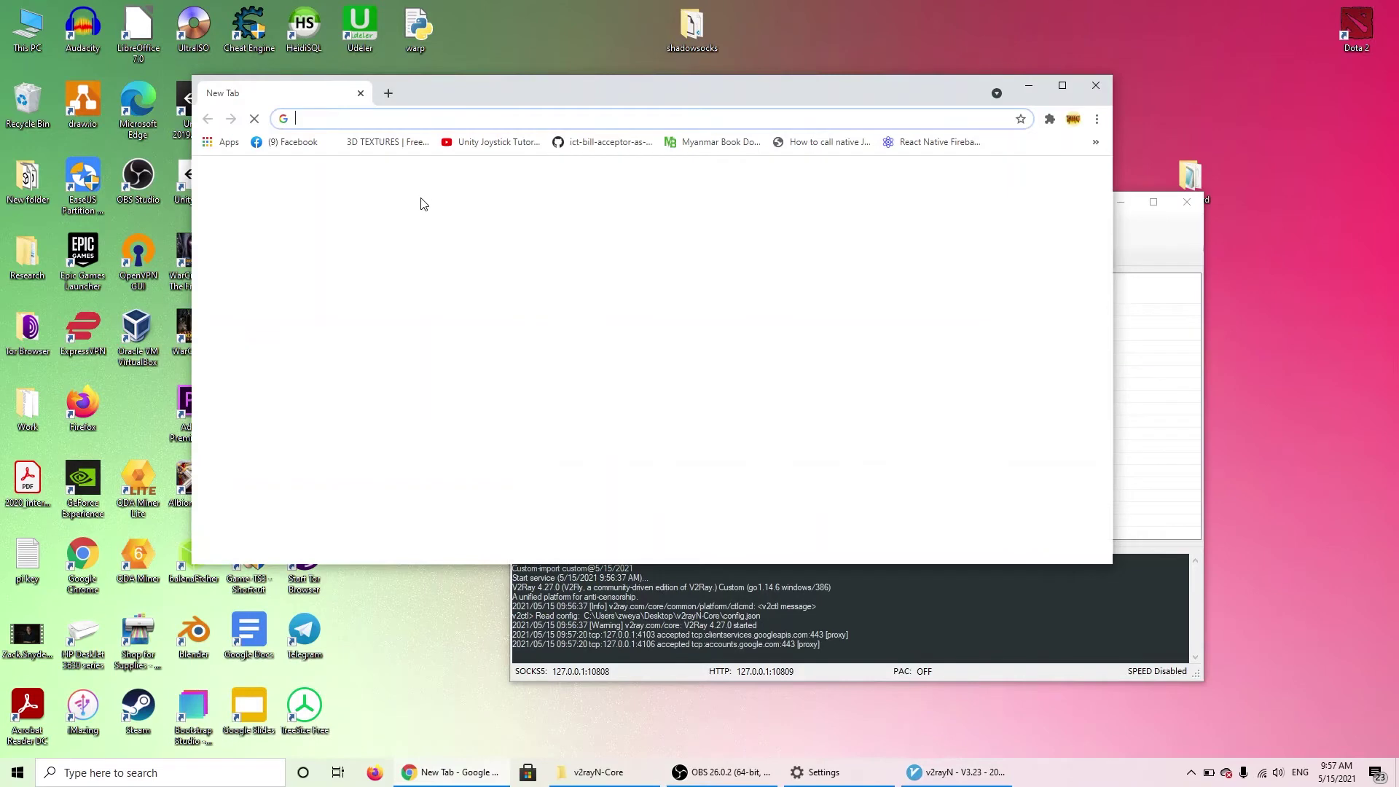
text(fa)
key(Return)
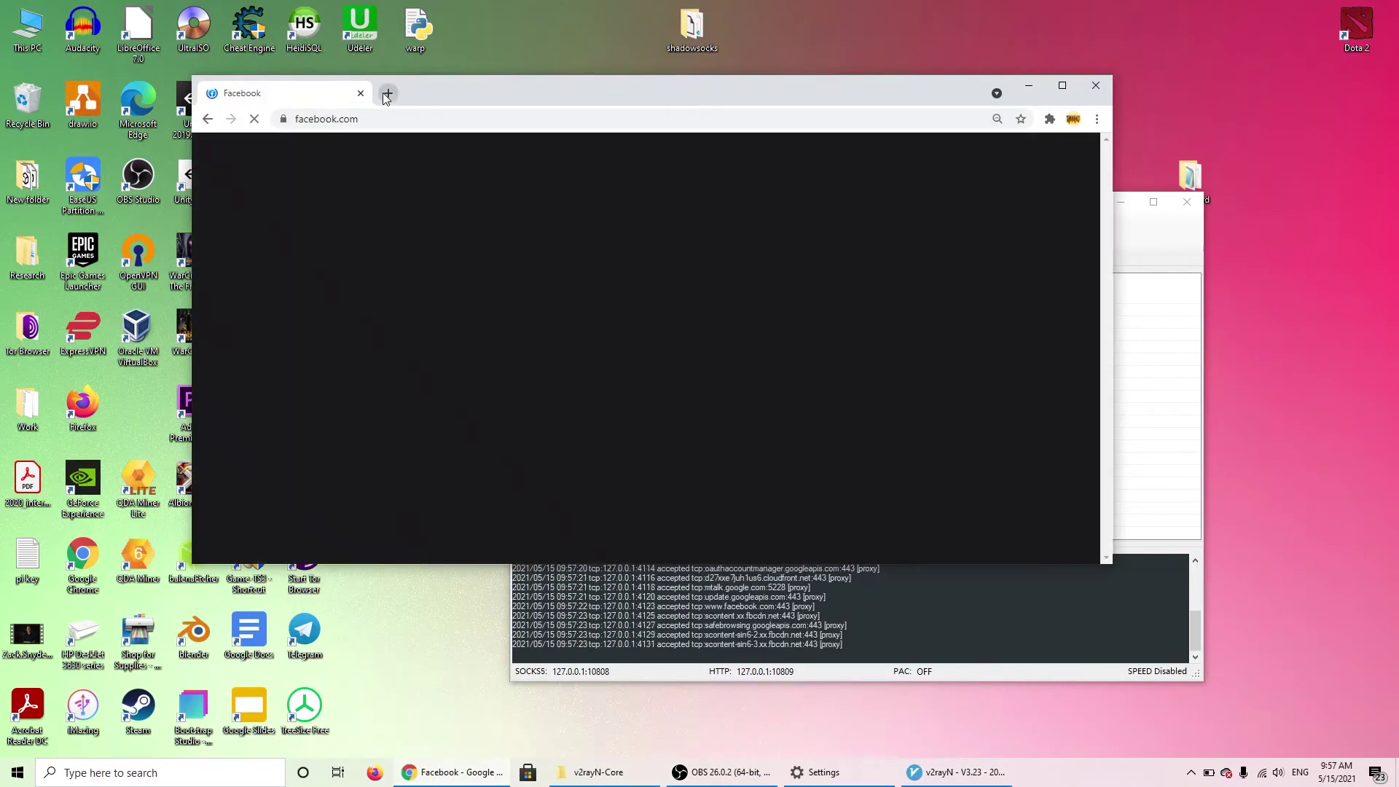
Step: Run a speed test on speedtest.net in a second browser tab, and minimize Chrome
click(386, 95)
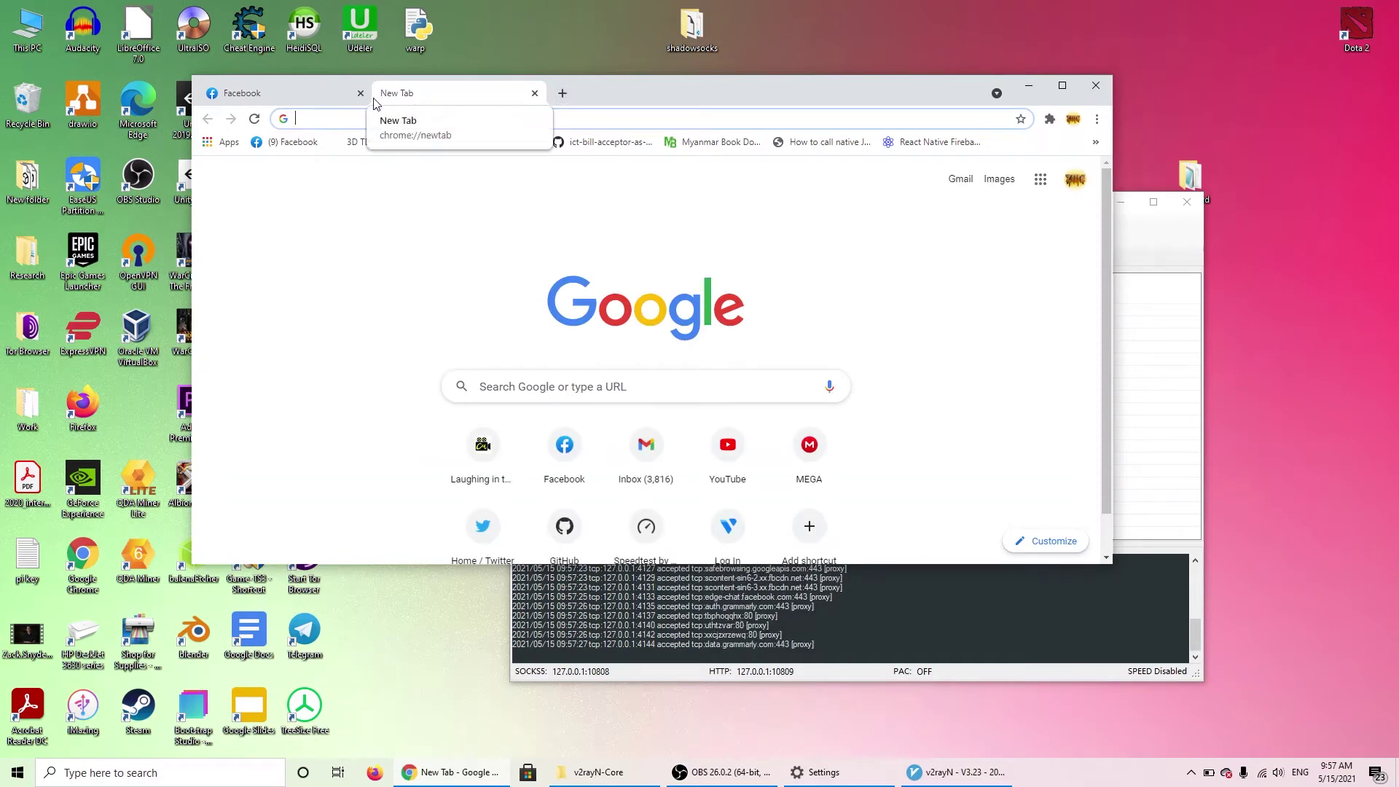
text(sp)
key(Return)
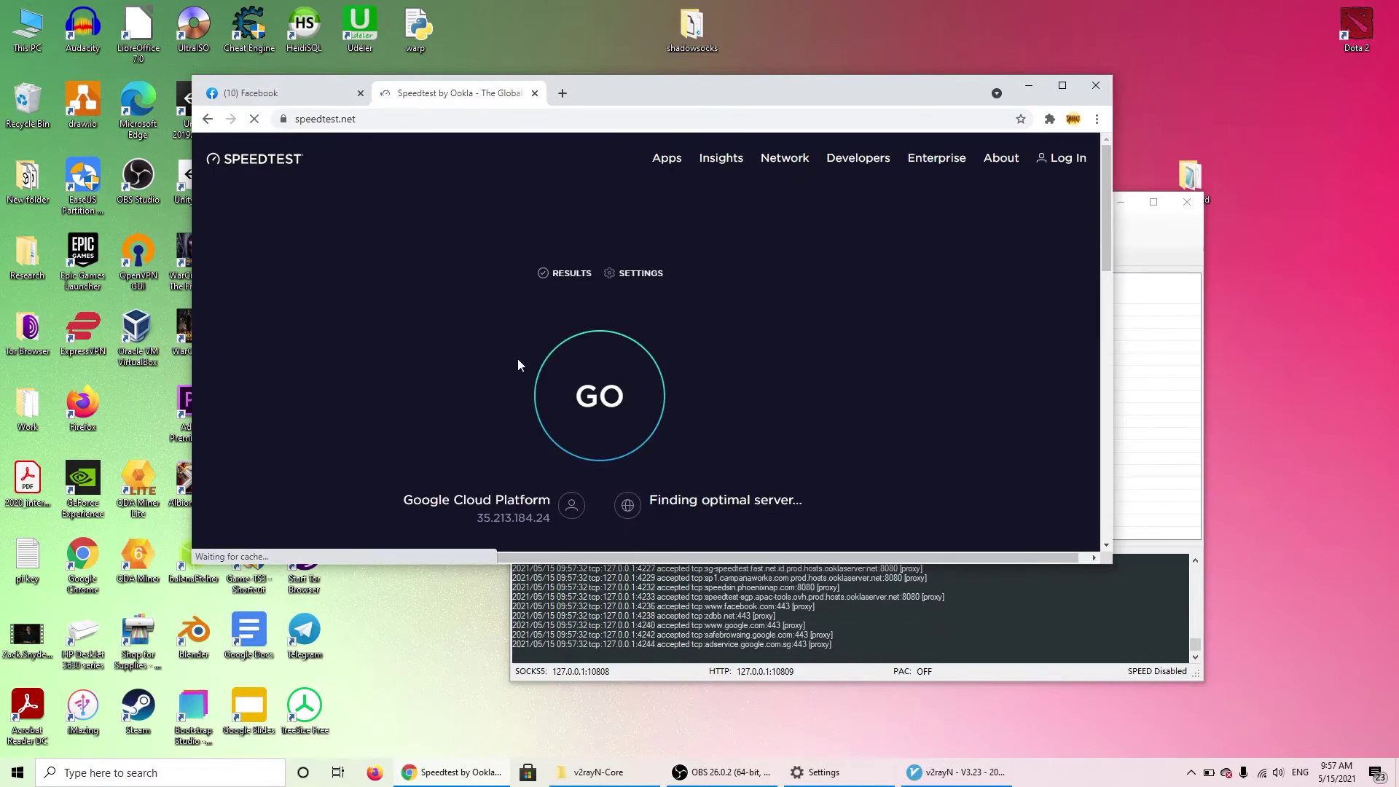
mouse_move(412, 500)
mouse_down()
mouse_move(552, 502)
mouse_move(386, 508)
mouse_up()
click(575, 400)
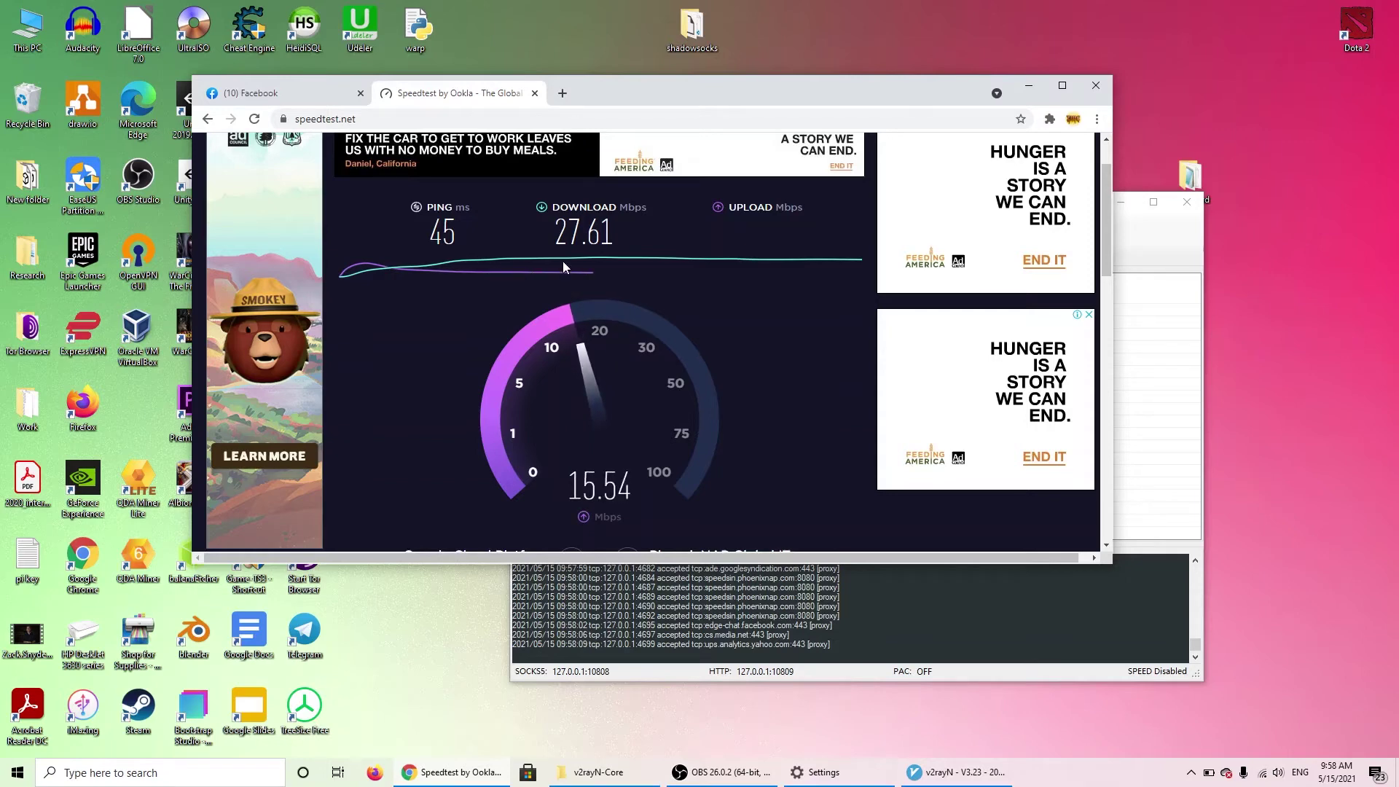
click(1030, 86)
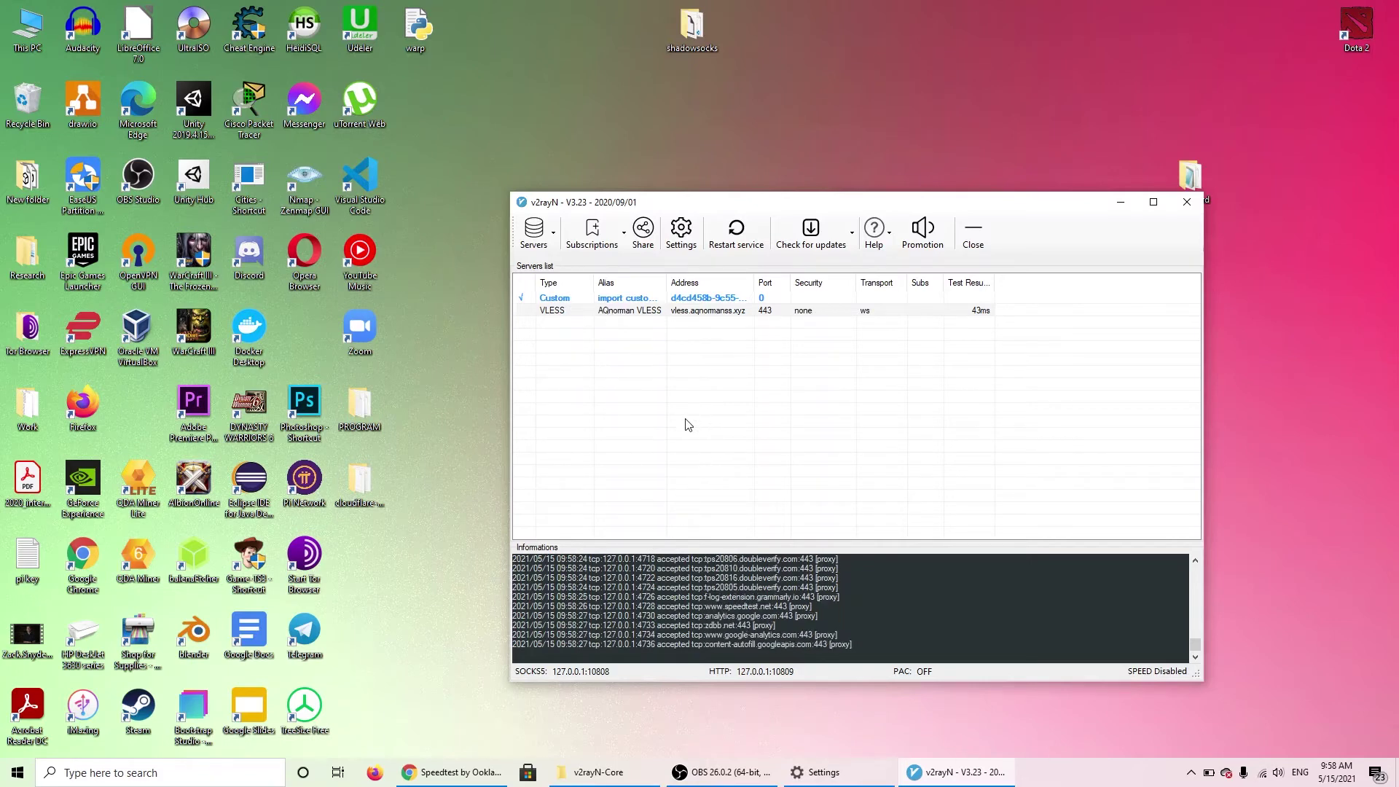
Step: Change v2rayN's Http proxy to "Open Http proxy and automatically configure proxy server (global mode)" and confirm
click(681, 231)
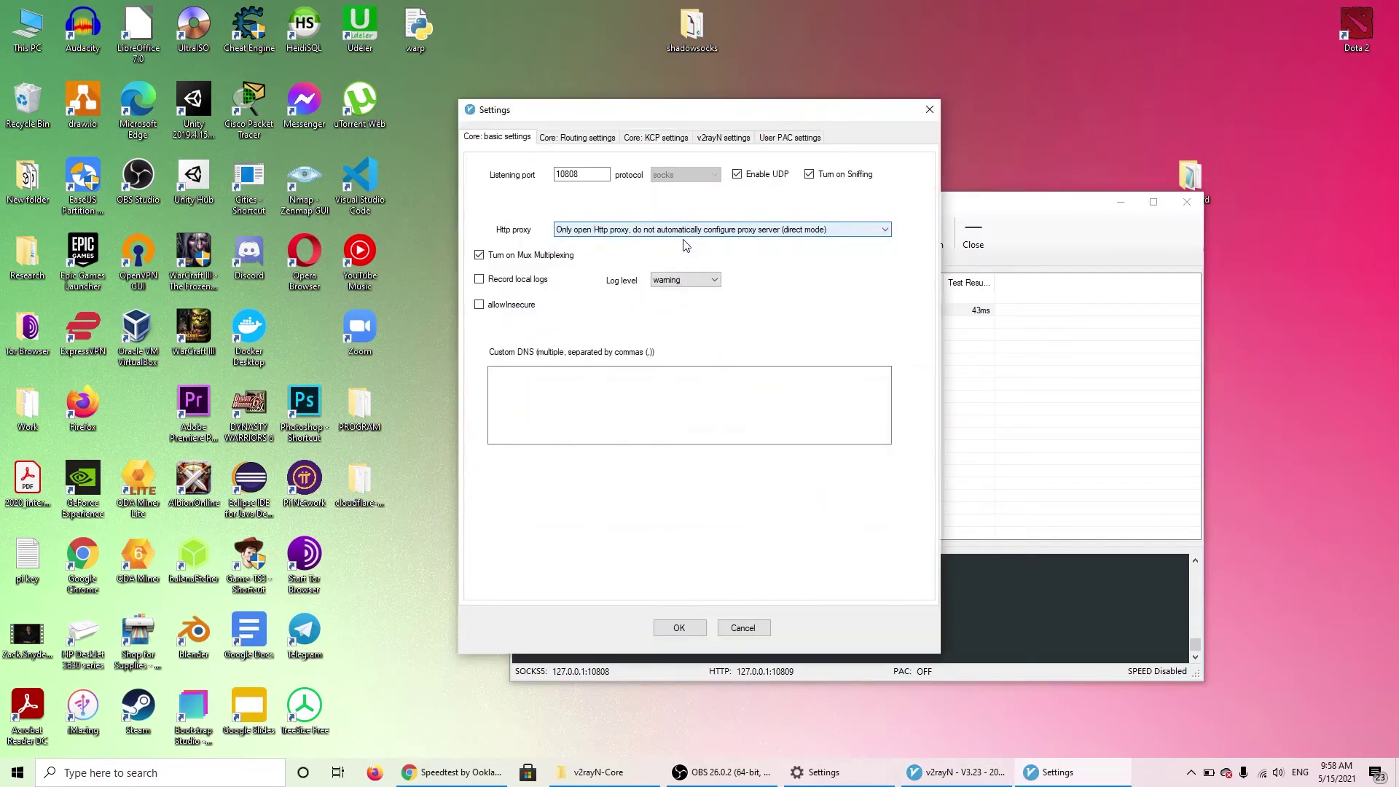
click(557, 232)
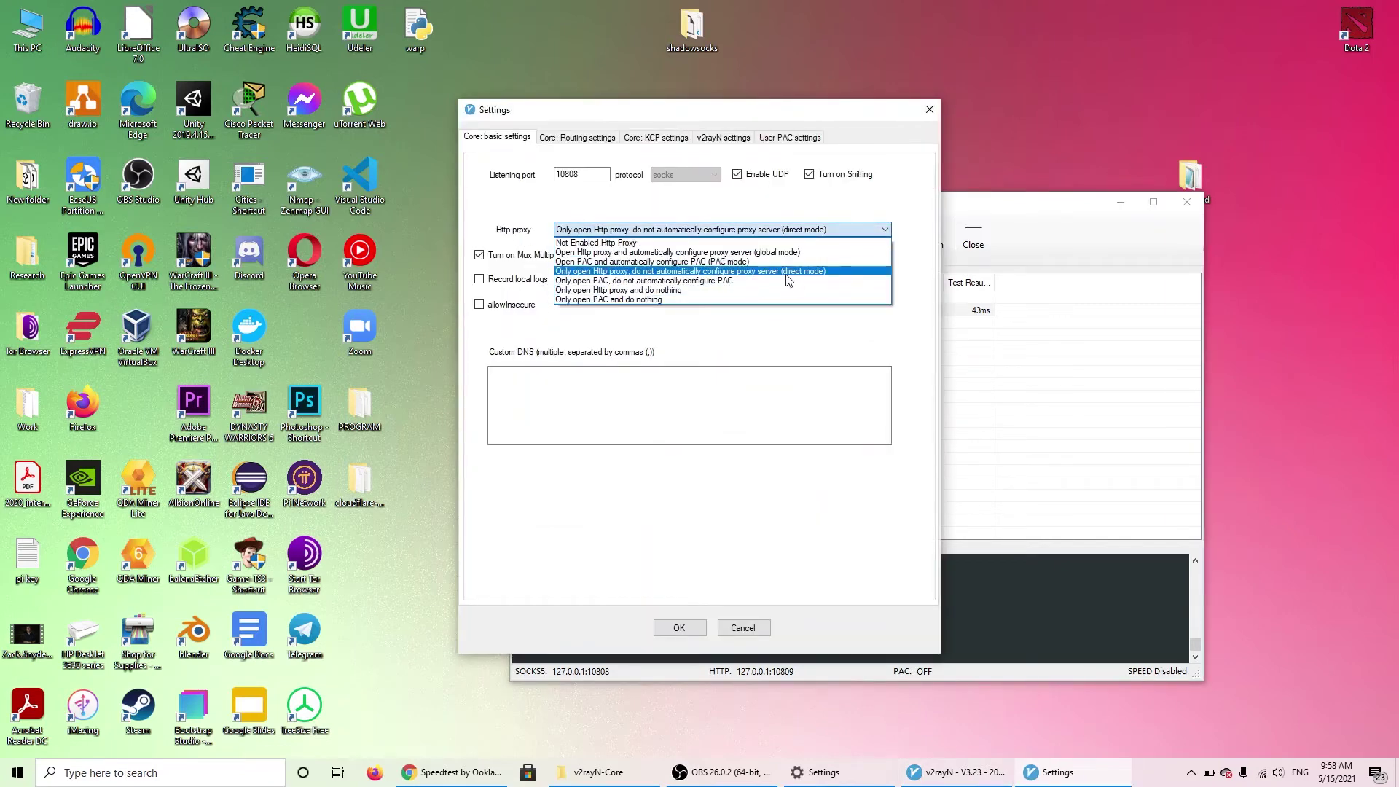
click(758, 254)
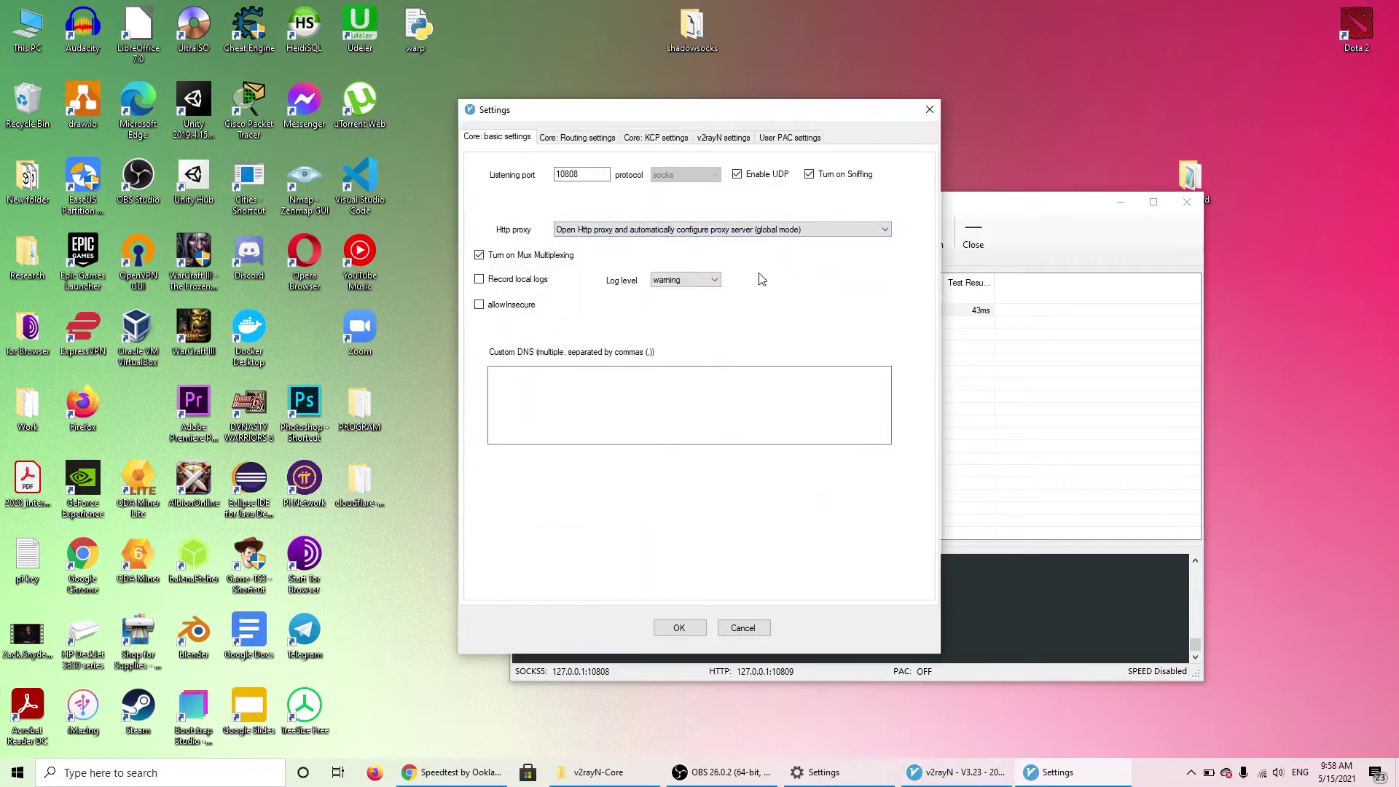
click(667, 629)
Step: Switch off the manual proxy server in Windows Settings and restart the v2rayN service
click(838, 774)
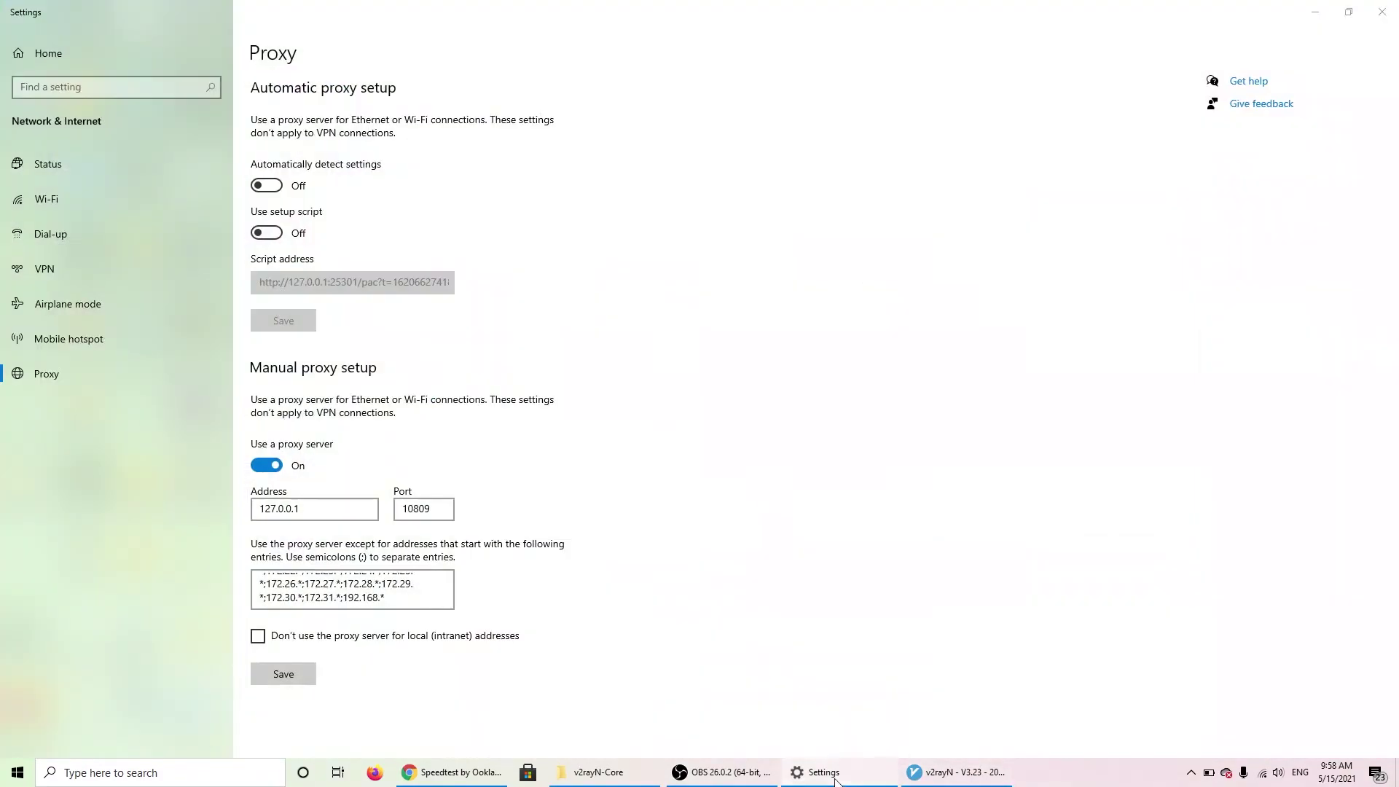
click(841, 779)
click(840, 779)
click(268, 466)
click(1315, 11)
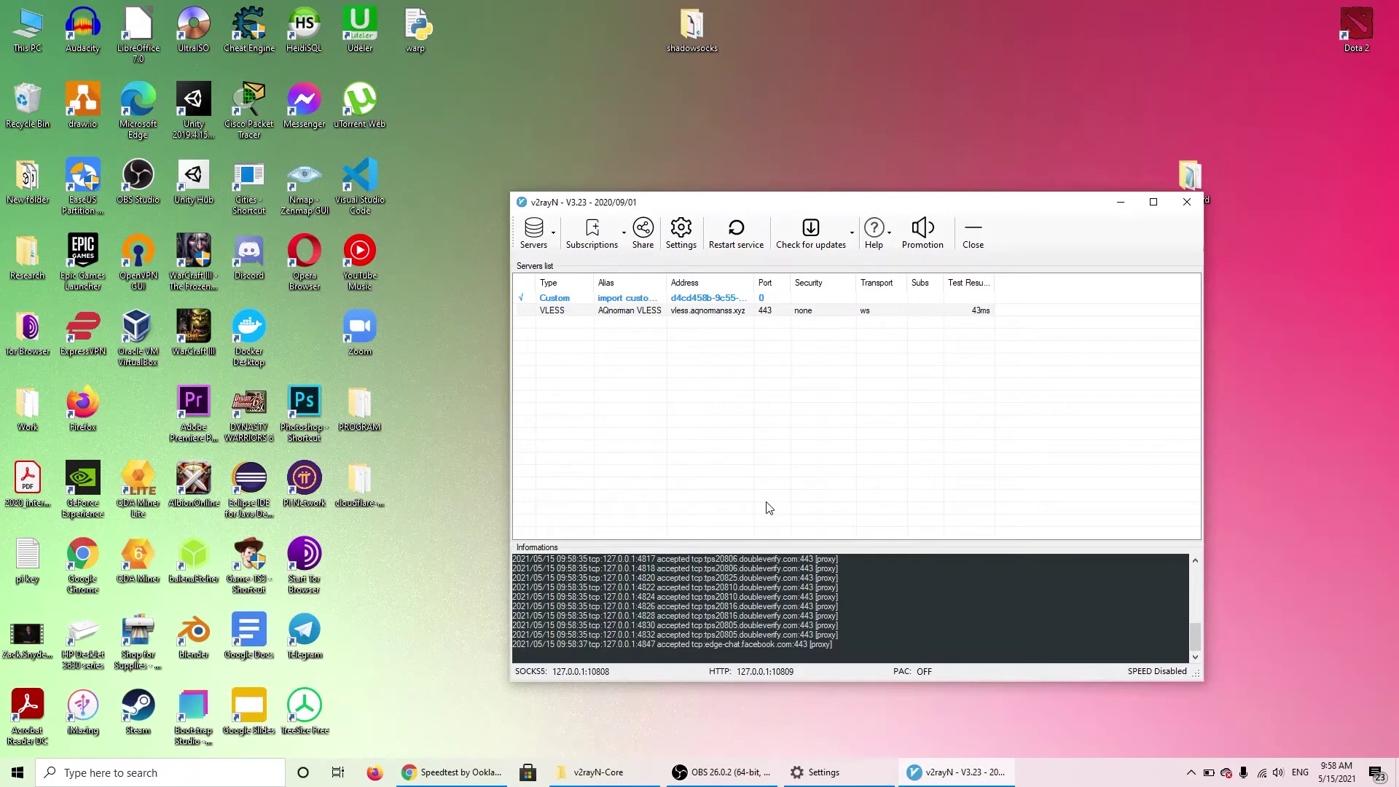
click(736, 233)
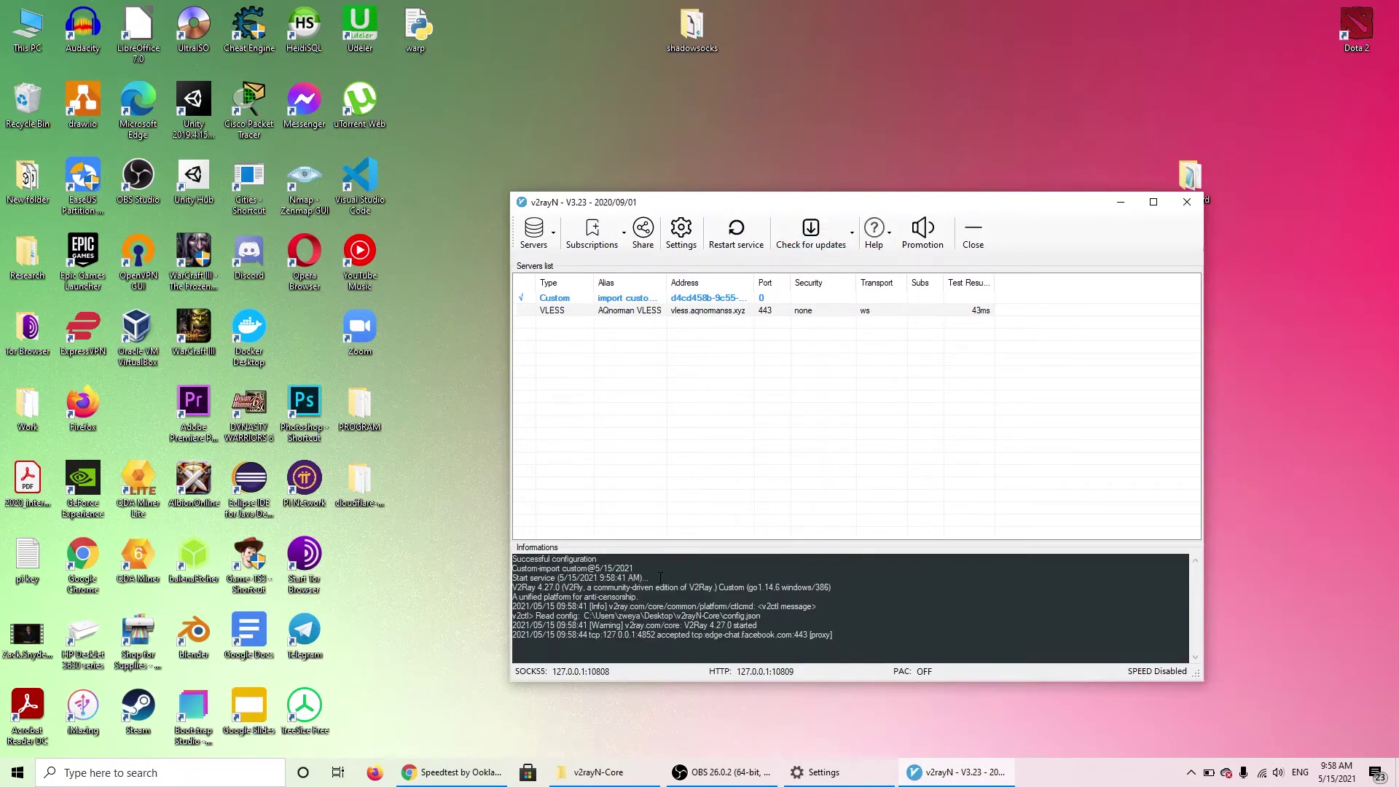
Step: Reload the Facebook and Speedtest tabs in Chrome to check the global-mode connection, and minimize the browser
click(463, 778)
click(237, 97)
click(254, 119)
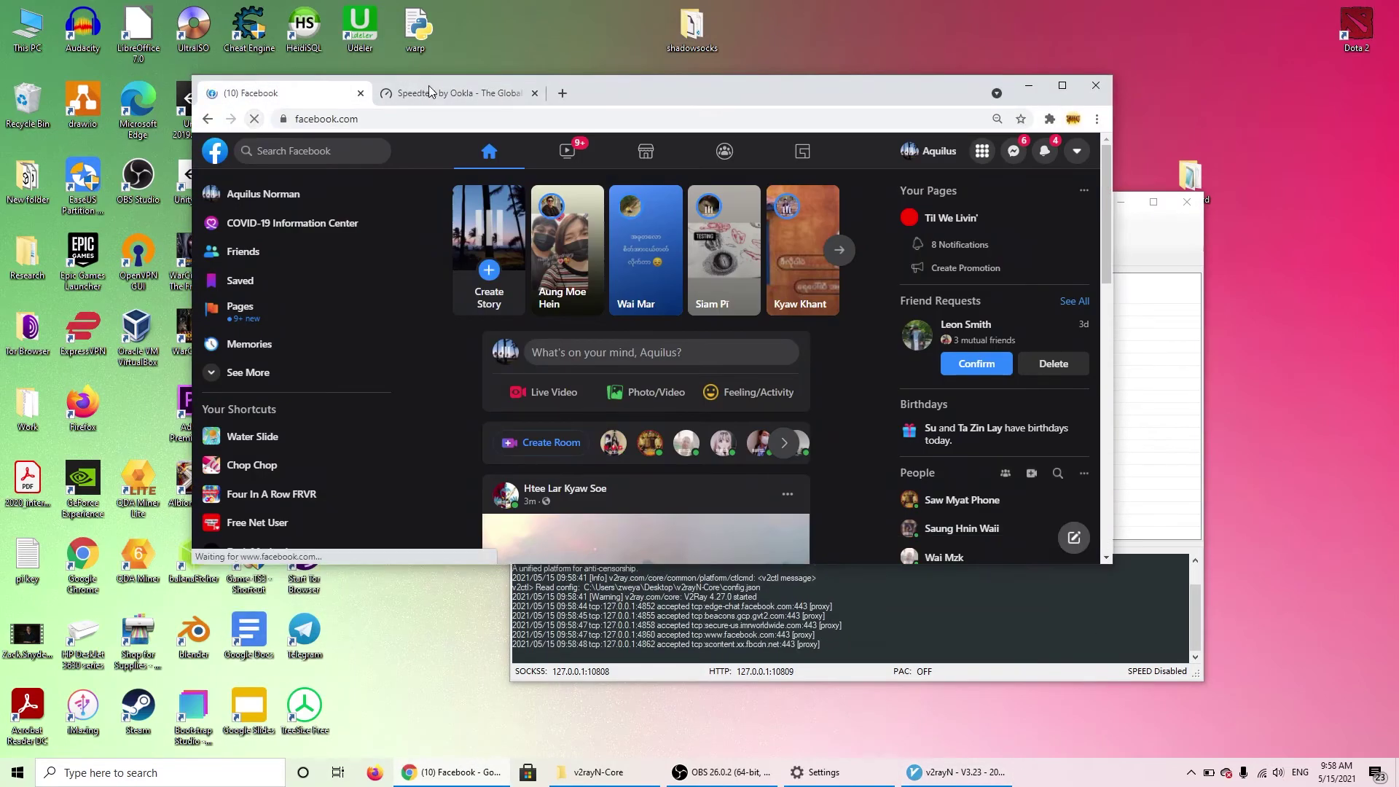
click(430, 92)
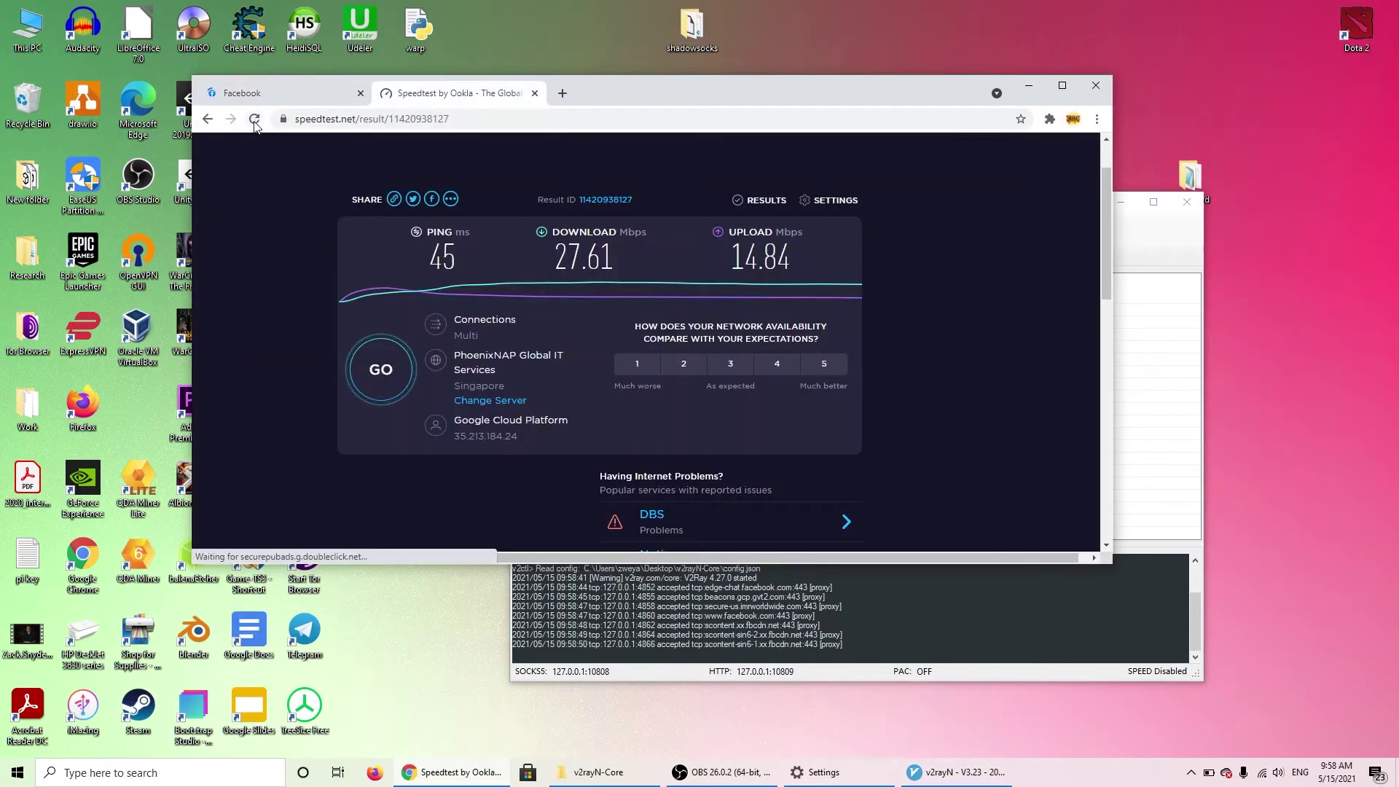
click(254, 121)
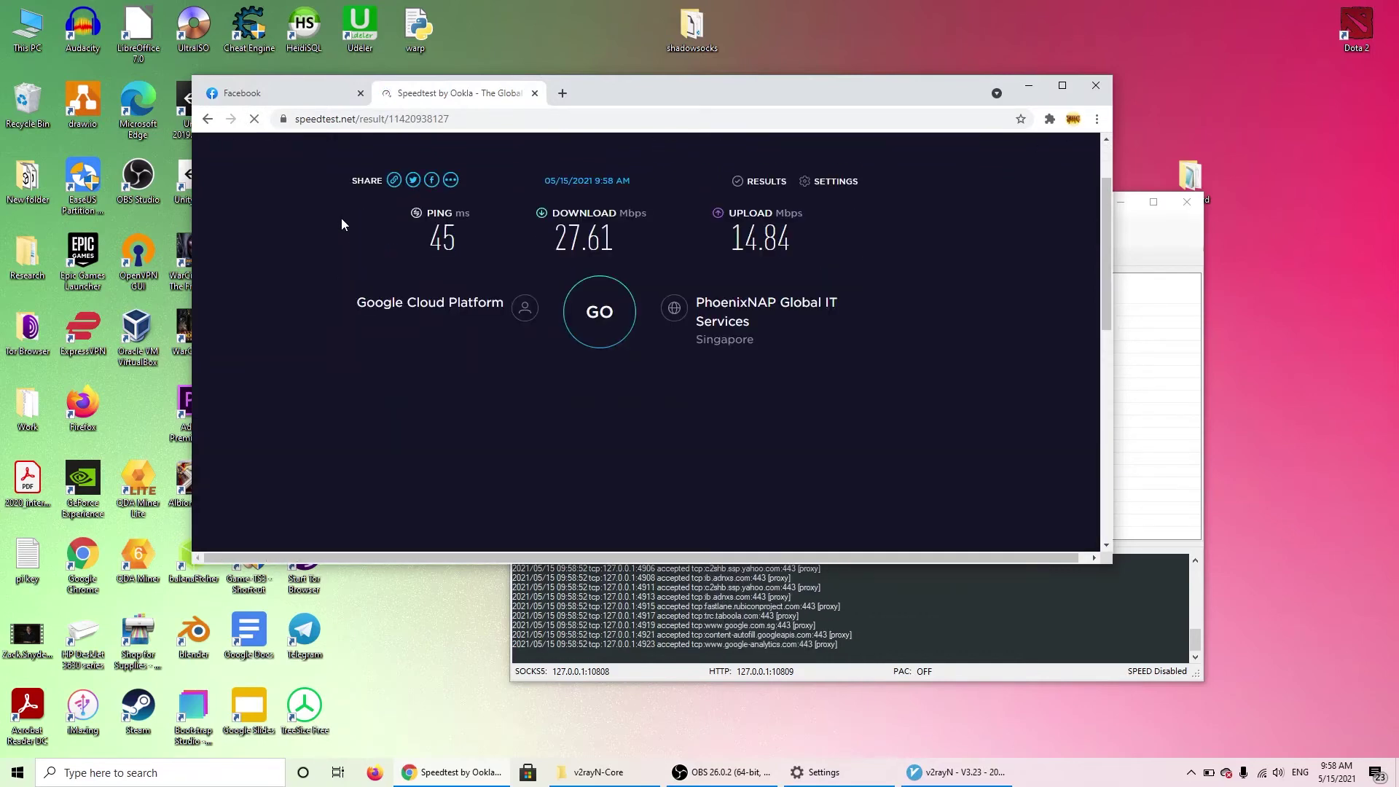
click(1028, 88)
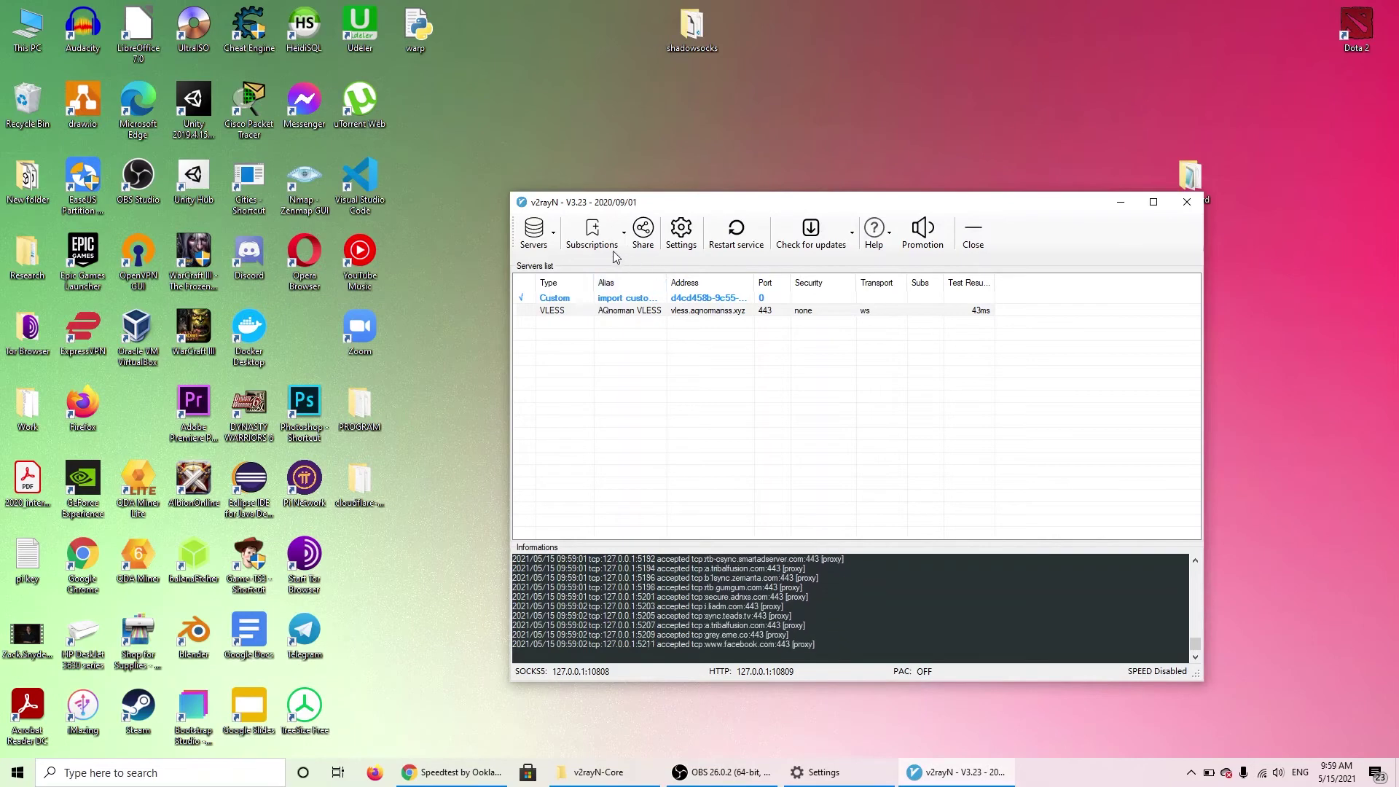
click(552, 241)
click(554, 238)
click(561, 232)
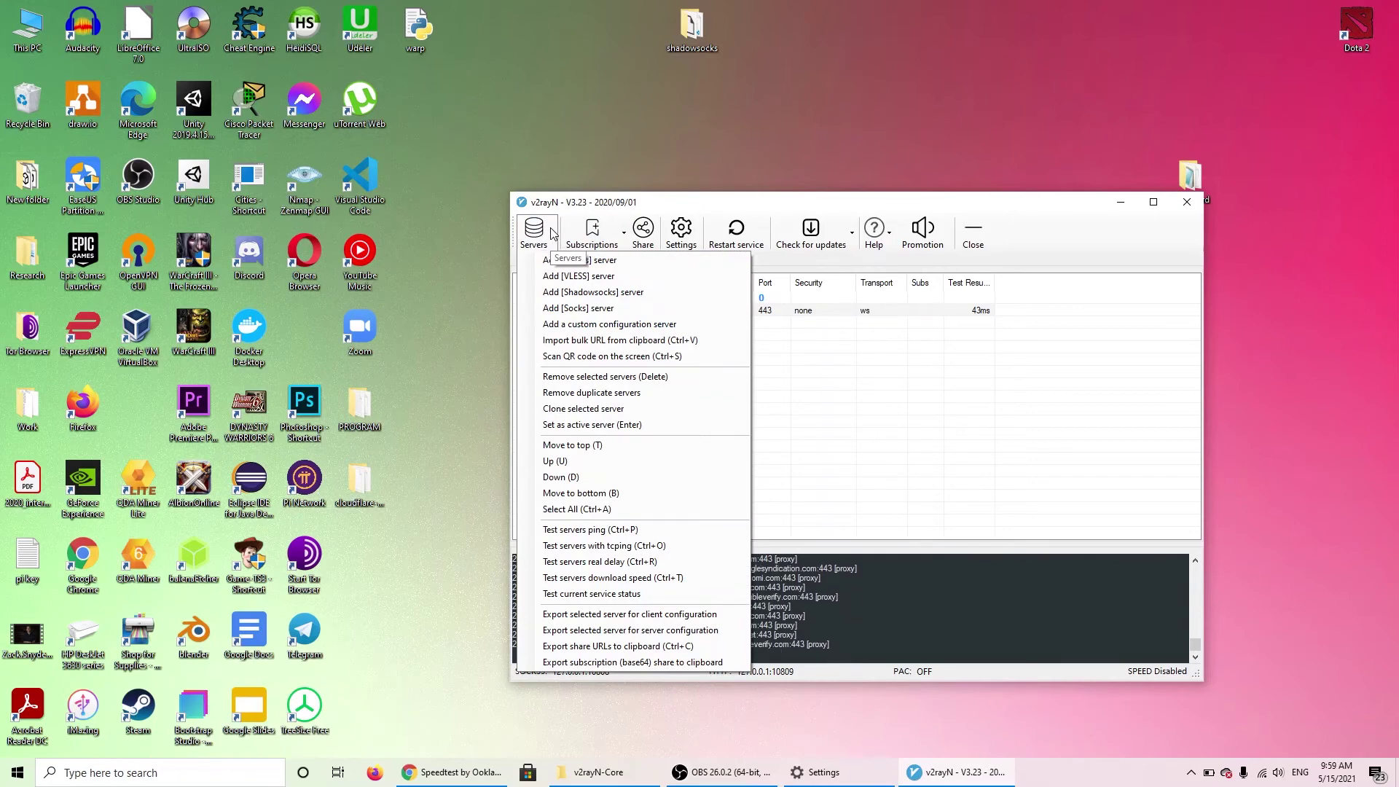
click(553, 234)
click(573, 232)
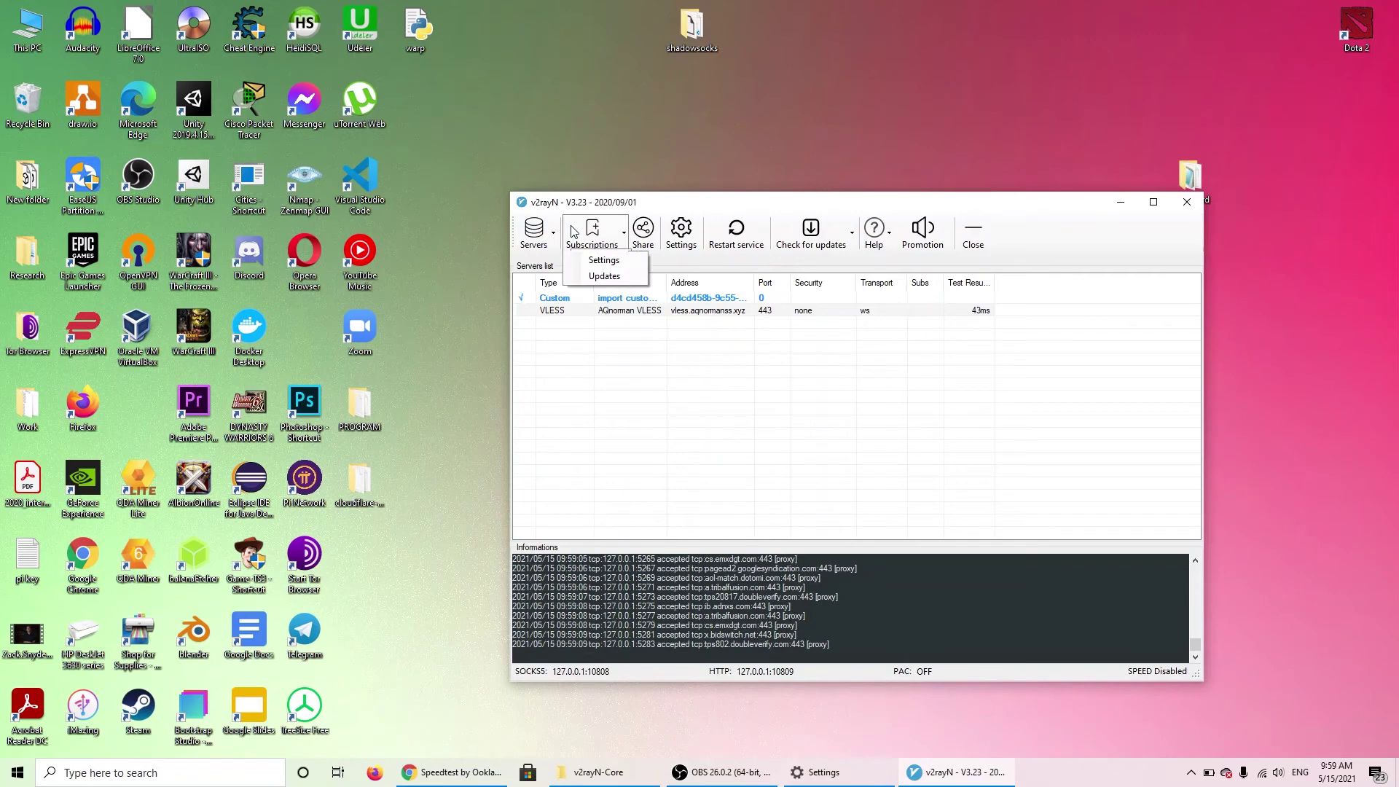
click(603, 302)
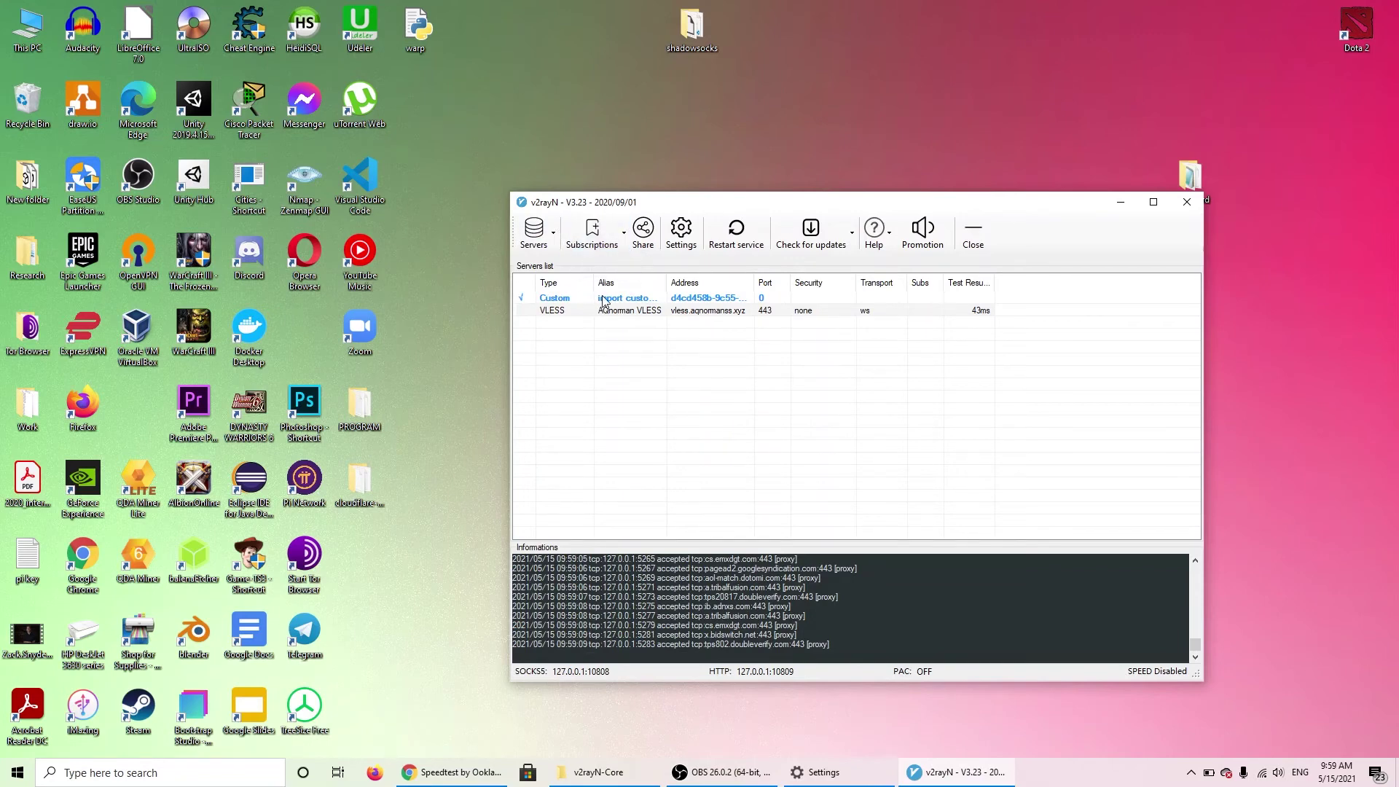
click(587, 229)
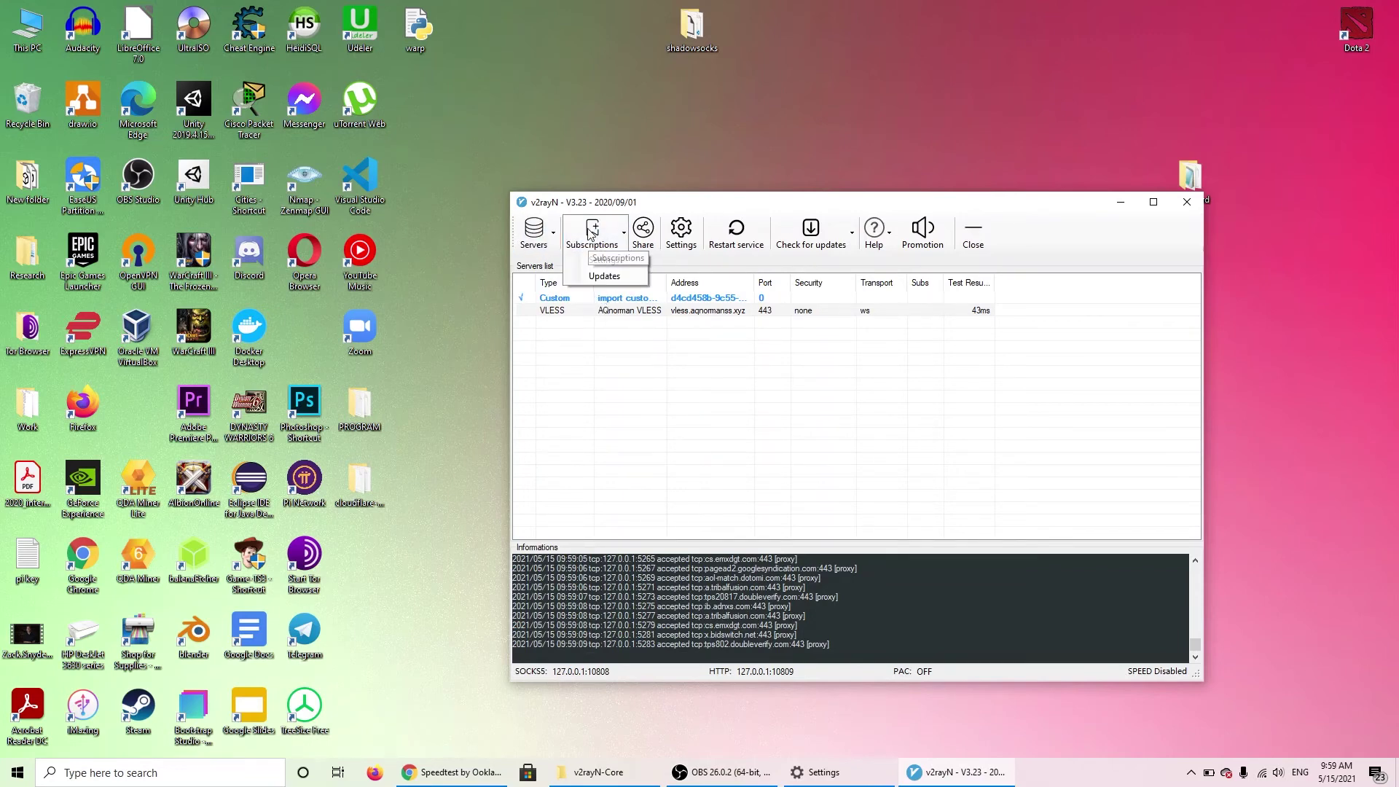
click(575, 233)
click(575, 238)
click(579, 235)
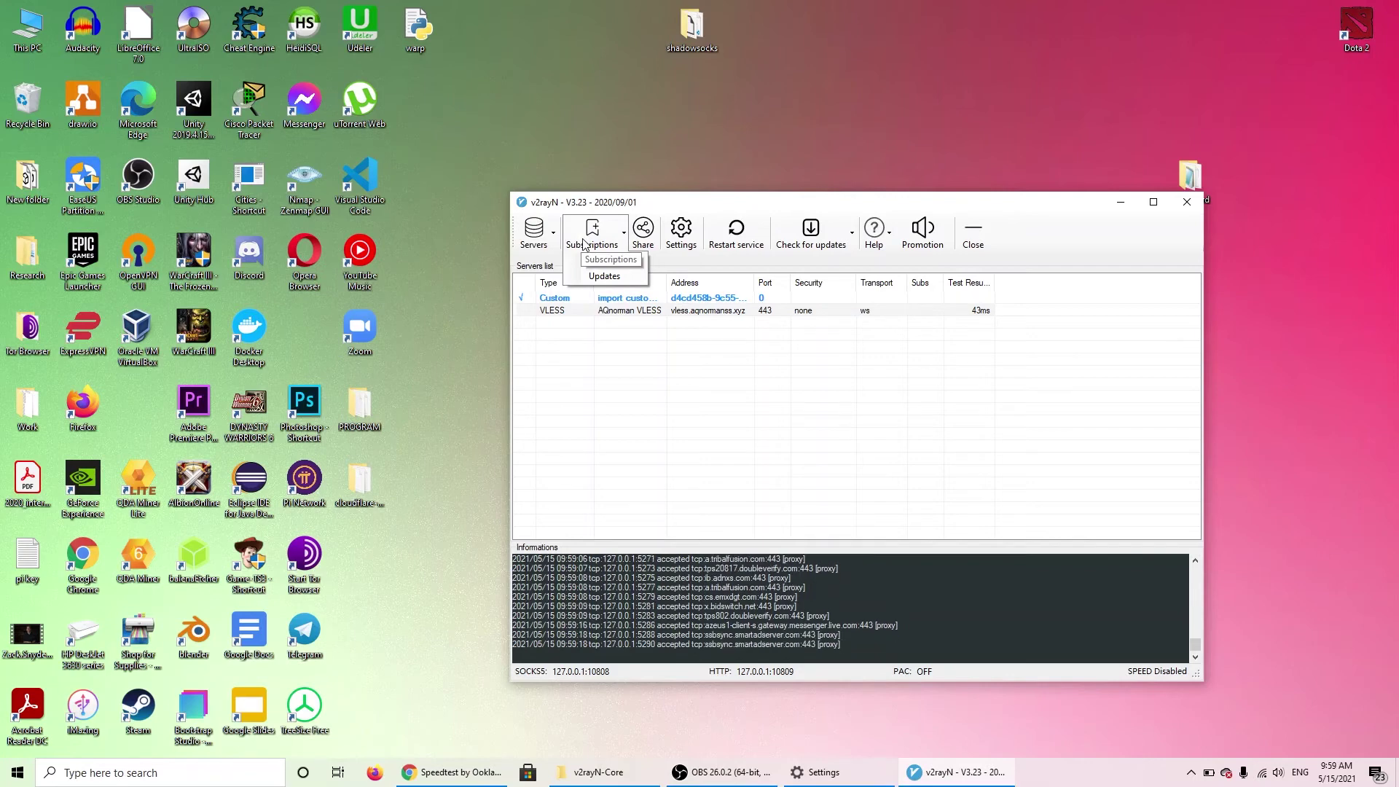
Step: Clear the placeholder URL from the subscription entry's address in v2rayN's subscription settings and confirm the settings
click(606, 233)
click(605, 260)
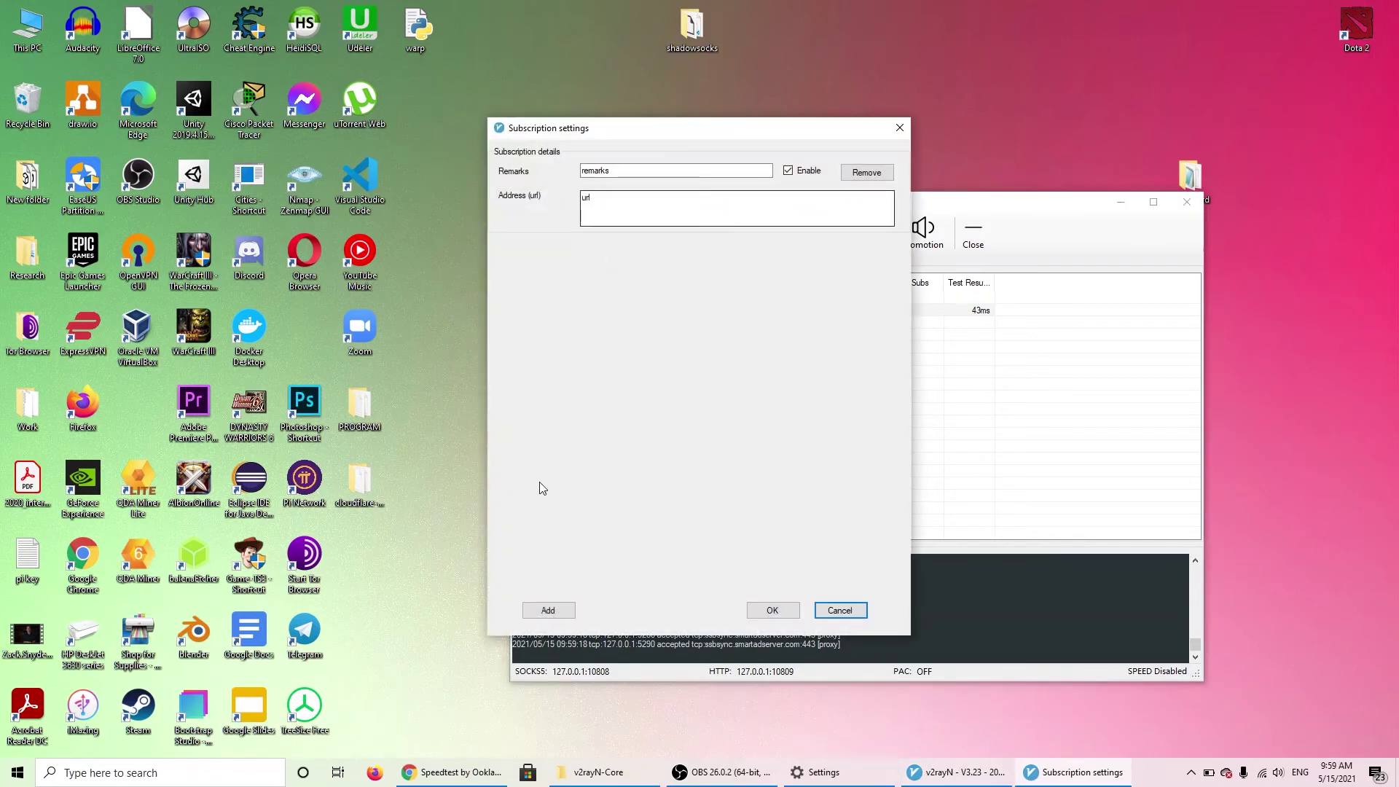
click(637, 222)
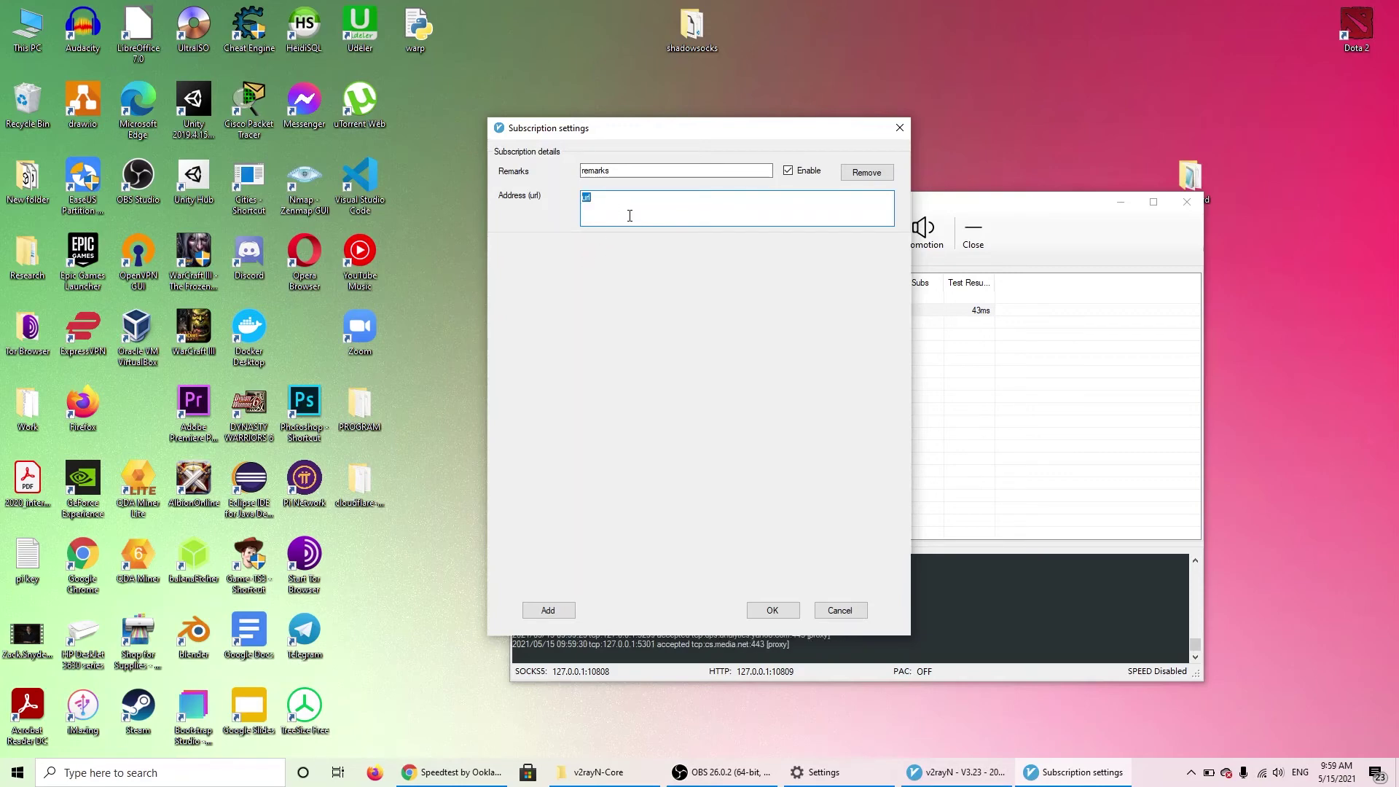
drag(625, 219, 593, 205)
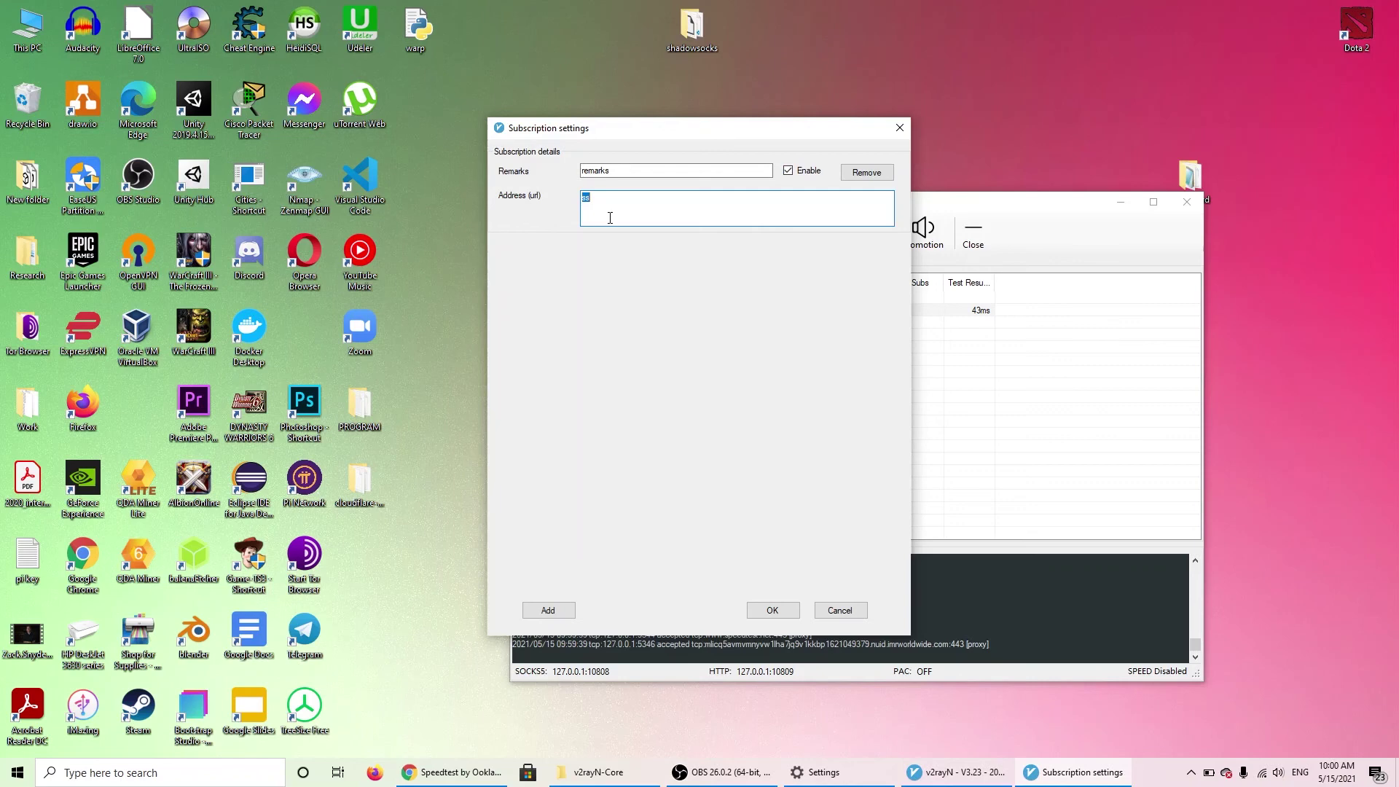
click(593, 202)
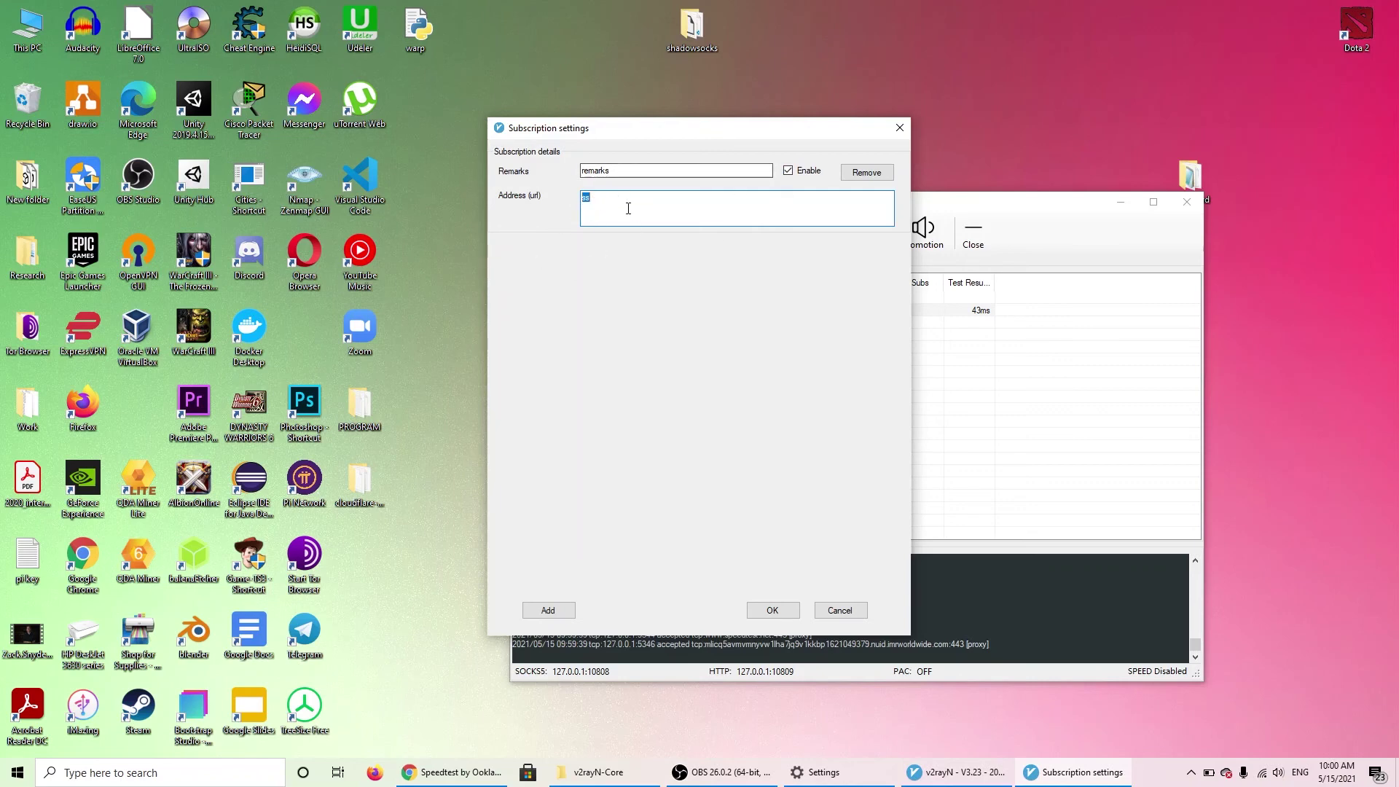
key(BackSpace)
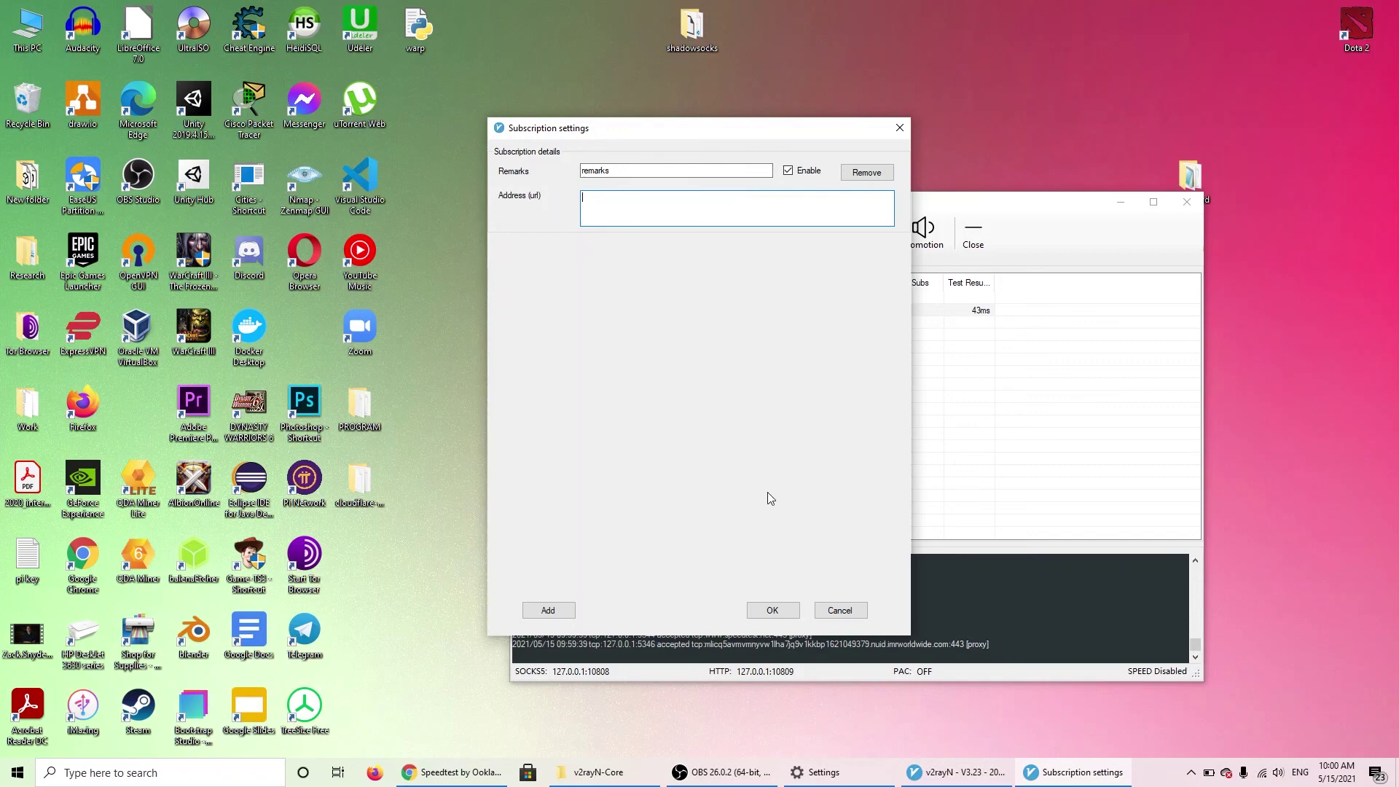
click(797, 608)
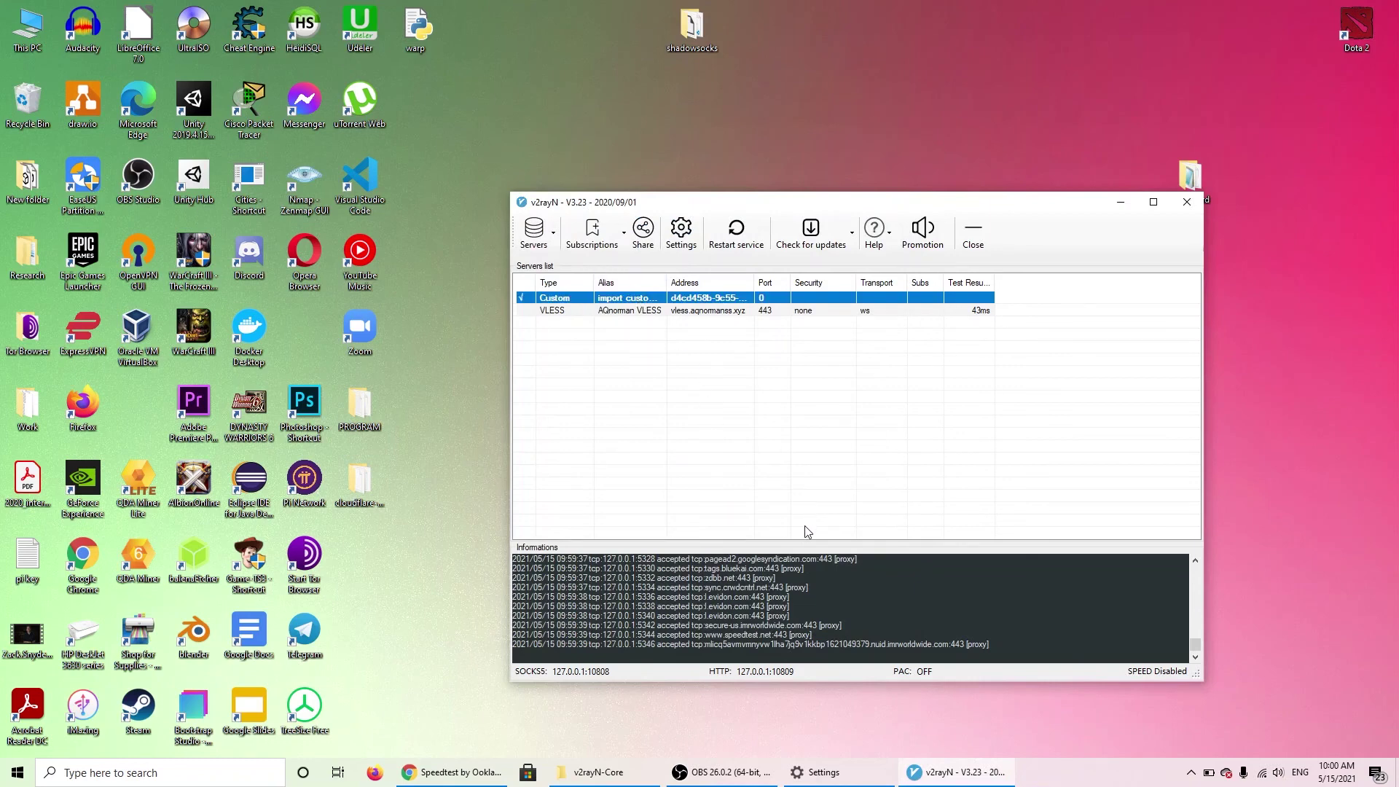
click(719, 772)
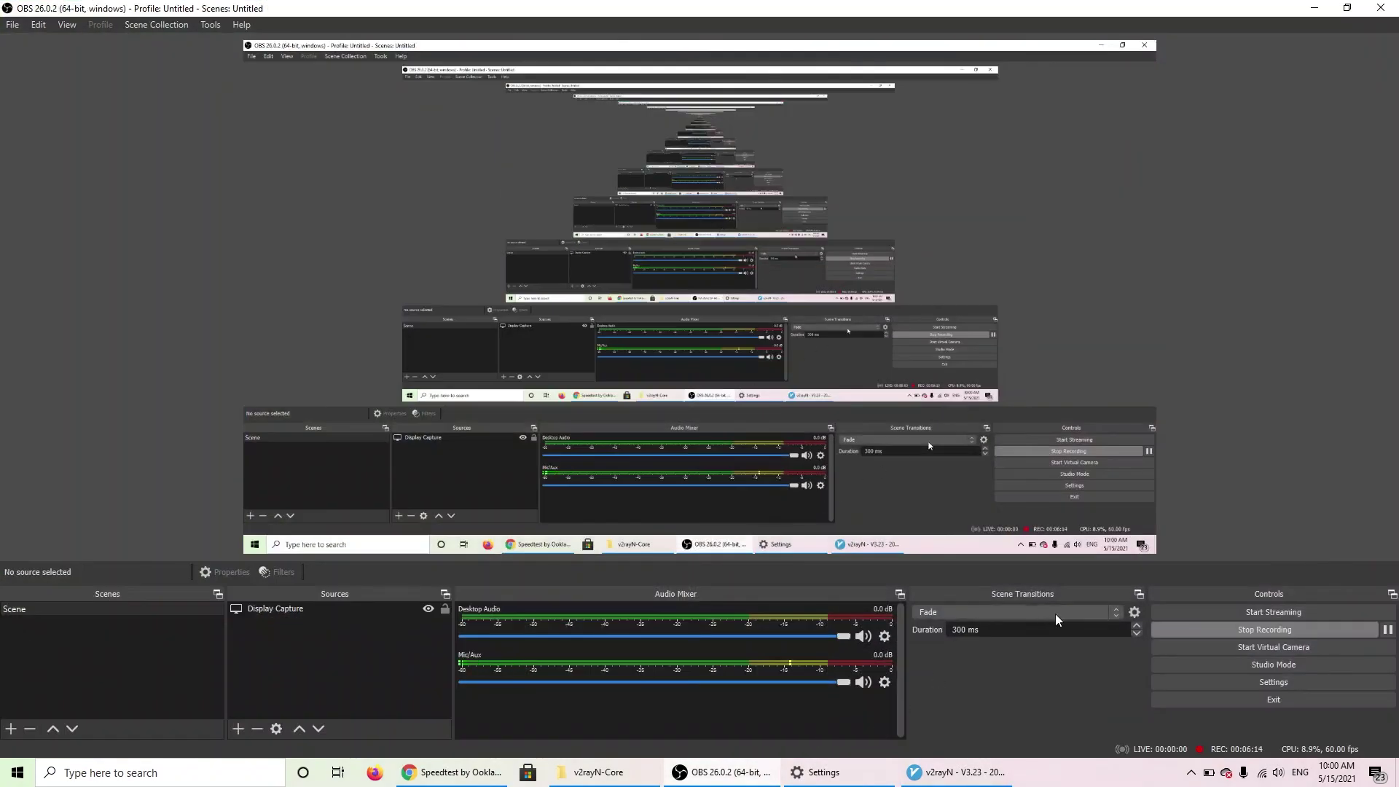